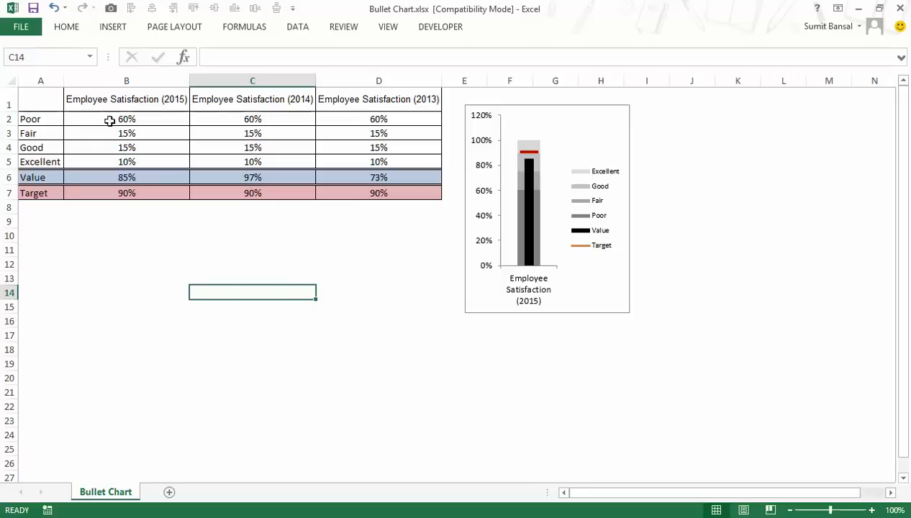
Step: Review the 2015 figures: the Poor–Excellent band percentages, Value 85% and Target 90%
left_click_drag(115, 118, 116, 164)
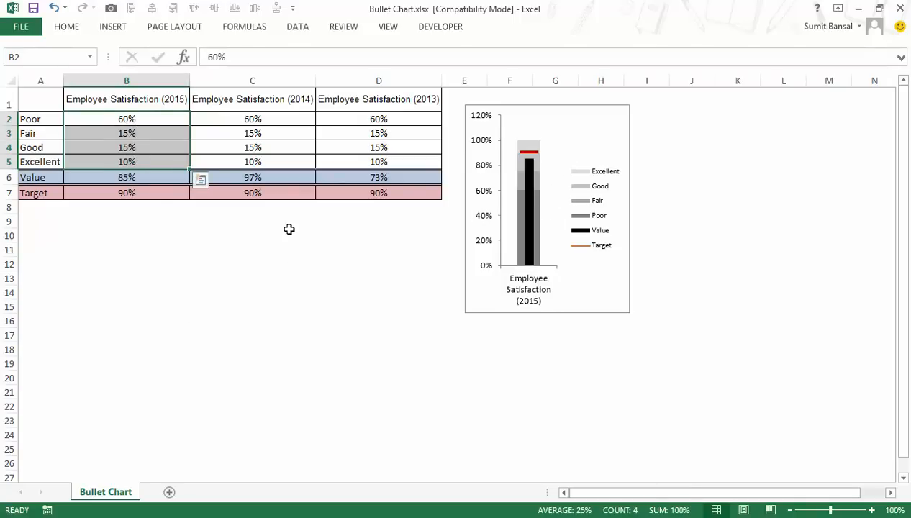
left_click(75, 120)
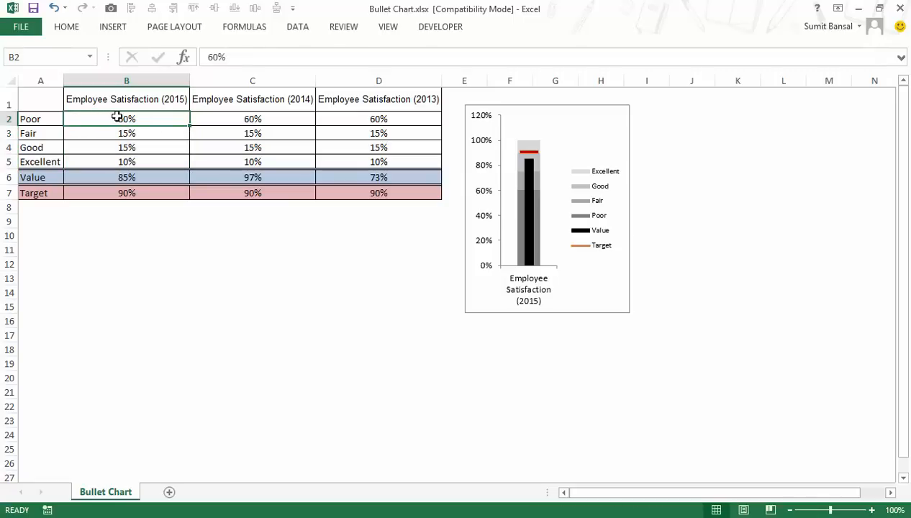
left_click(104, 134)
left_click_drag(111, 120, 111, 133)
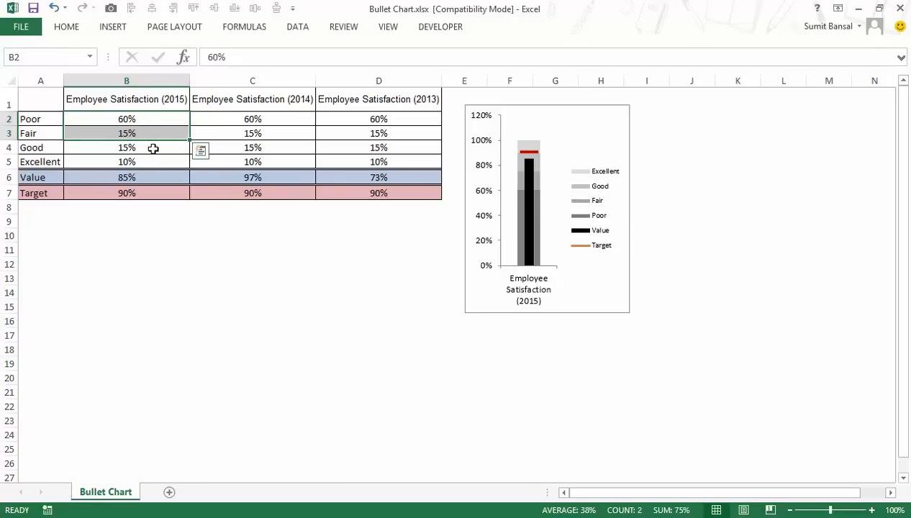
left_click(153, 148)
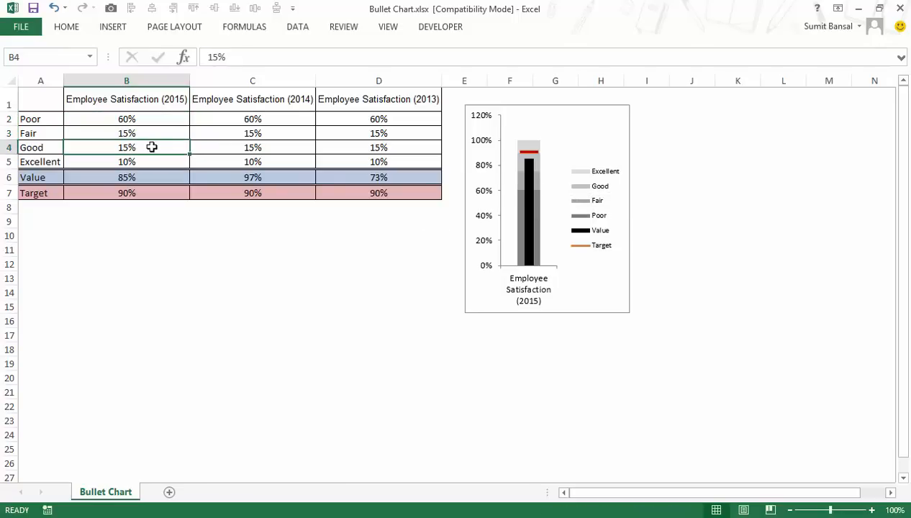
left_click(148, 162)
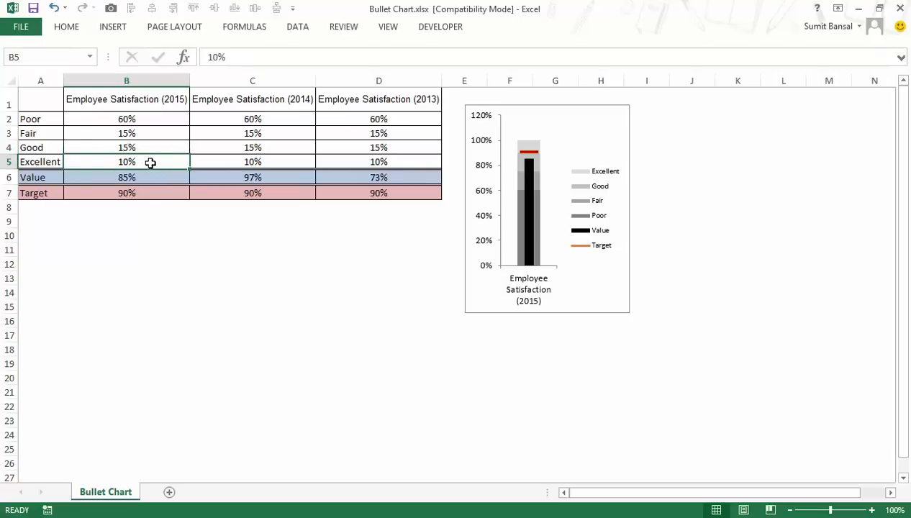
left_click(151, 177)
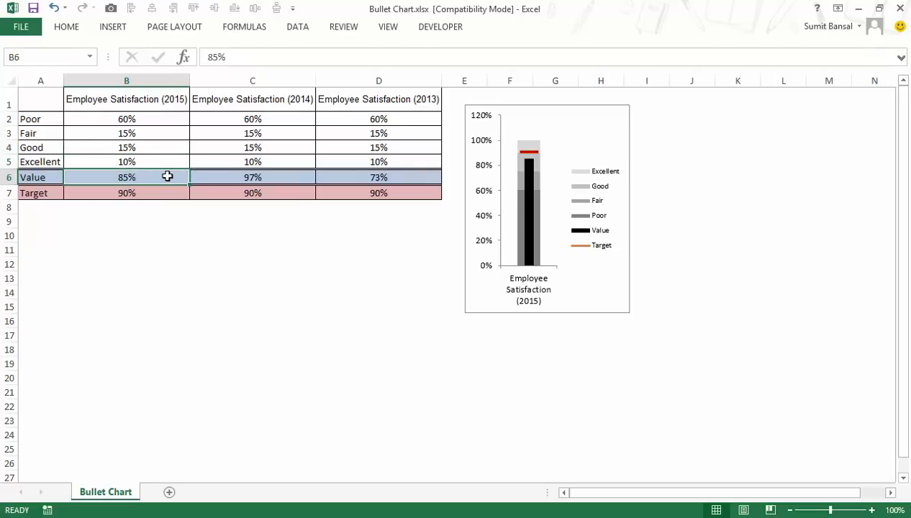
left_click_drag(157, 195, 166, 194)
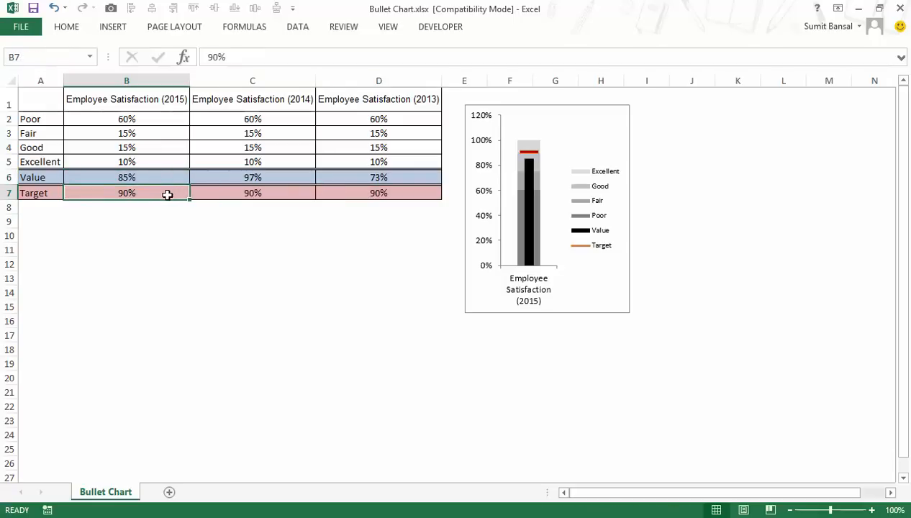
Step: Delete the old bullet chart and insert a stacked column chart of A2:B7 beside the table
left_click(555, 108)
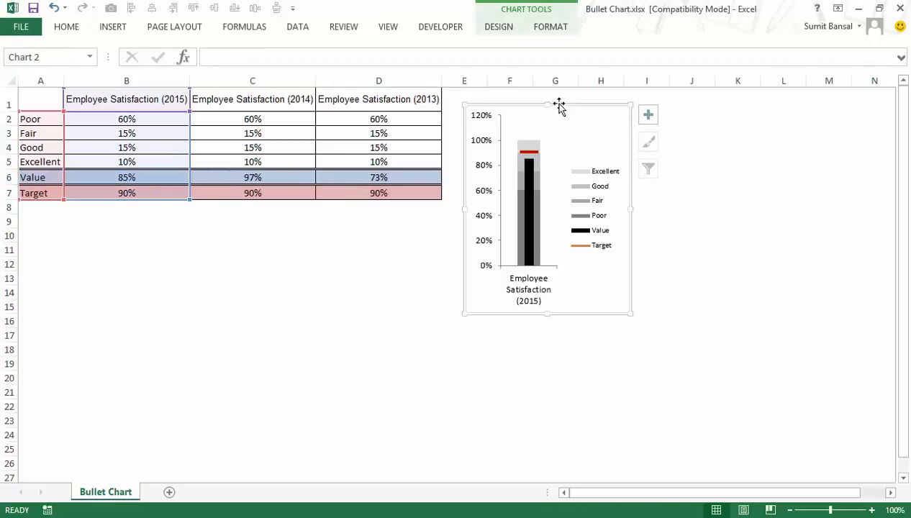
key("Delete")
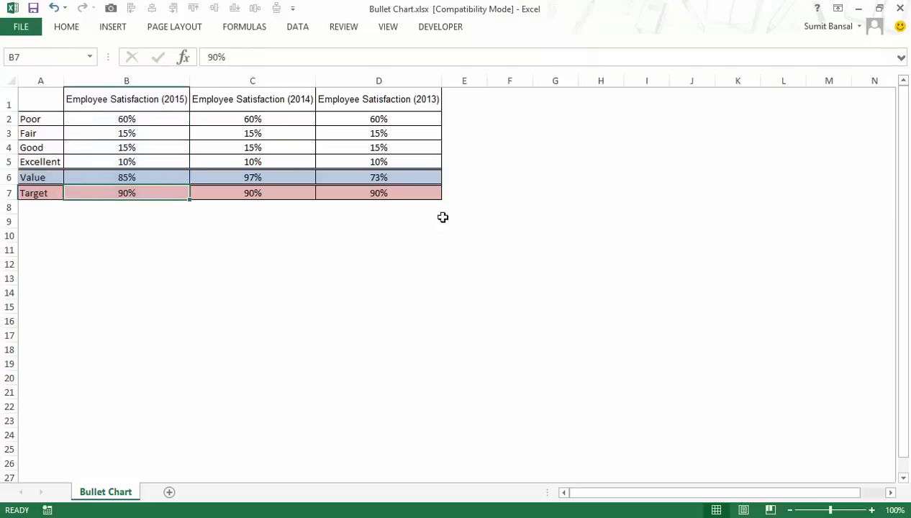
mouse_move(38, 119)
left_mouse_down()
mouse_move(91, 132)
mouse_move(127, 193)
left_mouse_up()
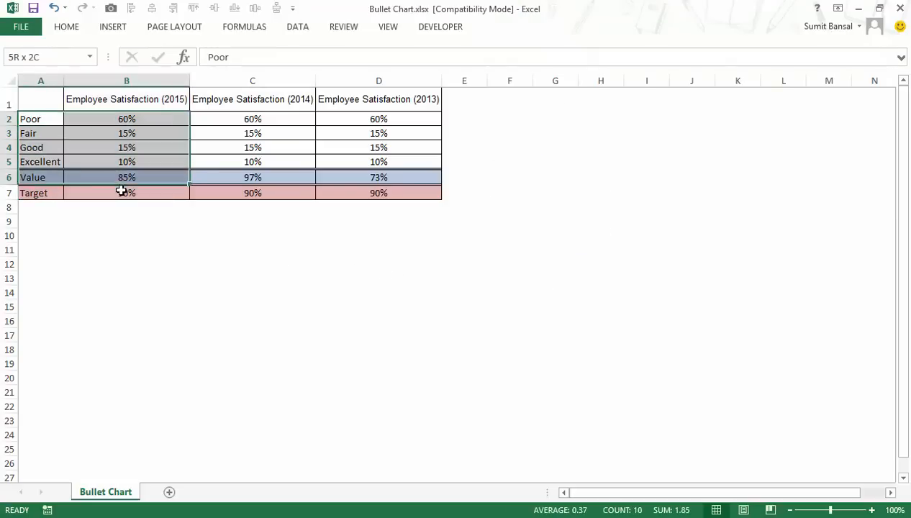
left_click(113, 27)
left_click(408, 50)
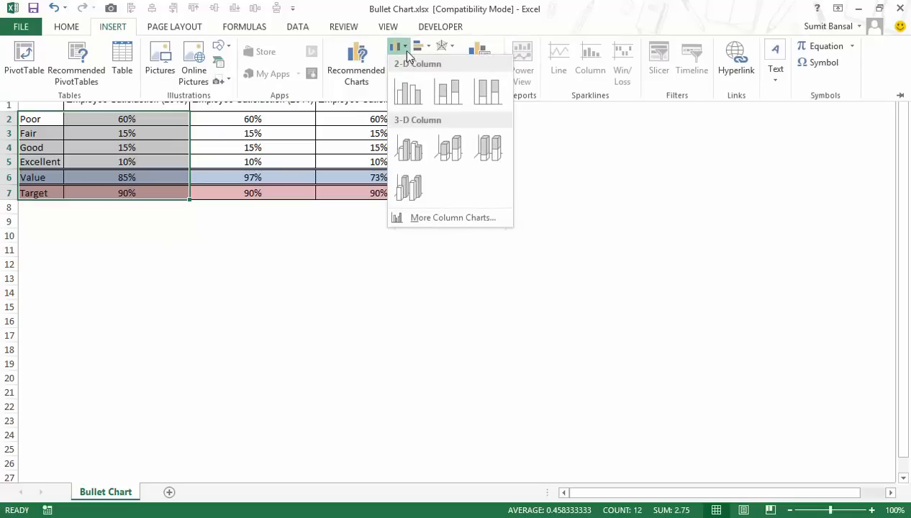
left_click(453, 92)
mouse_move(561, 189)
left_mouse_down()
mouse_move(690, 157)
mouse_move(724, 133)
left_mouse_up()
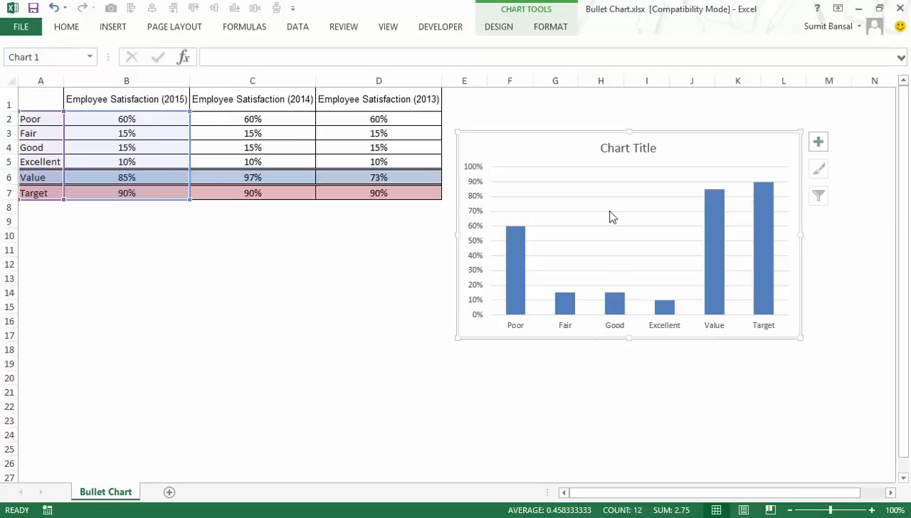
Step: Switch row/column so all six 2015 values stack in one column, and reposition the chart
left_click(616, 327)
left_click(498, 26)
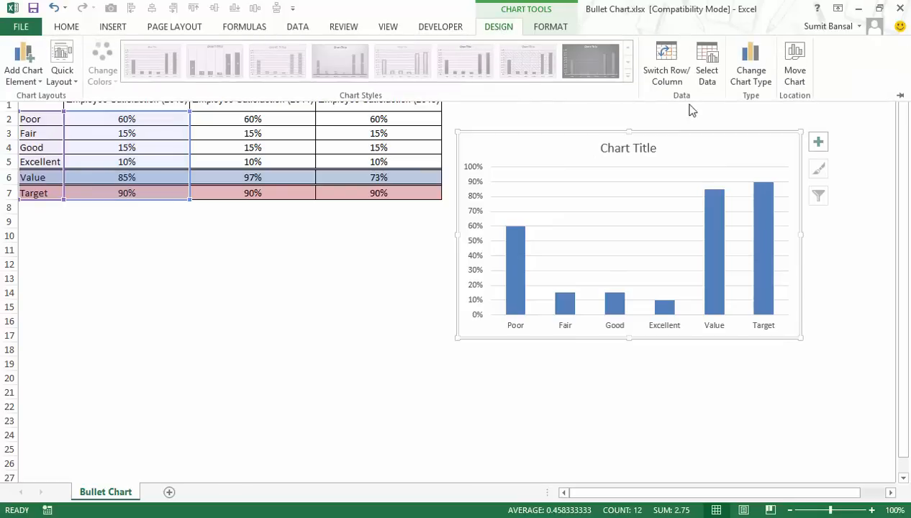
left_click(667, 70)
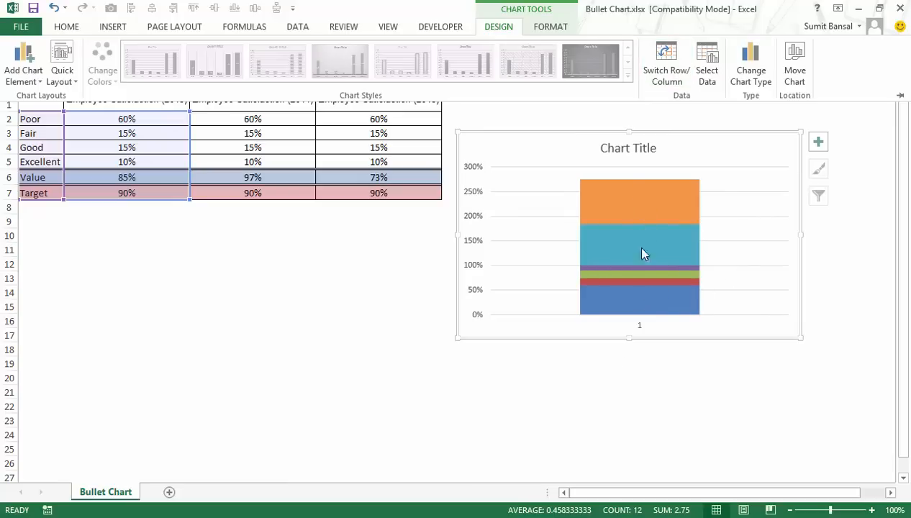
left_click(878, 186)
left_click_drag(595, 130, 589, 117)
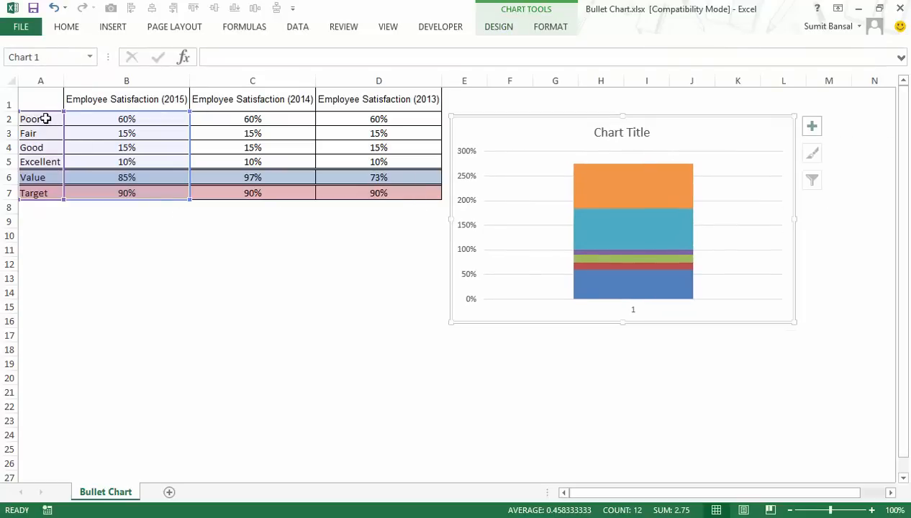
Step: Point out the Poor–Excellent band rows, the Value row and the Target row in the table
left_click_drag(40, 118, 40, 162)
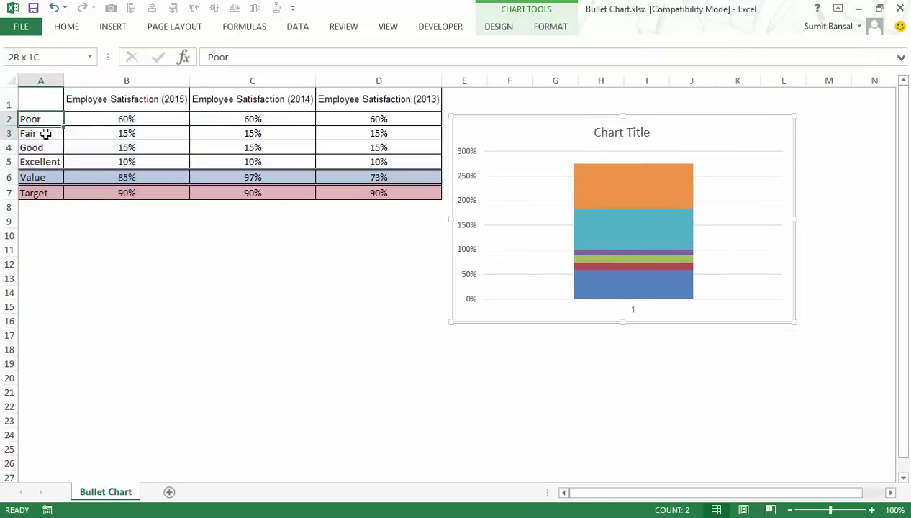
left_click(56, 177)
left_click(54, 194, "ctrl")
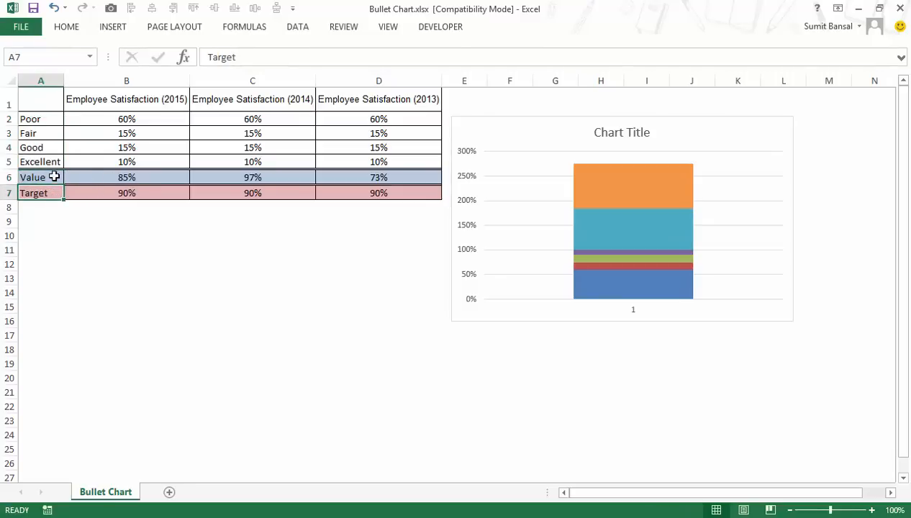
left_click_drag(40, 119, 41, 193)
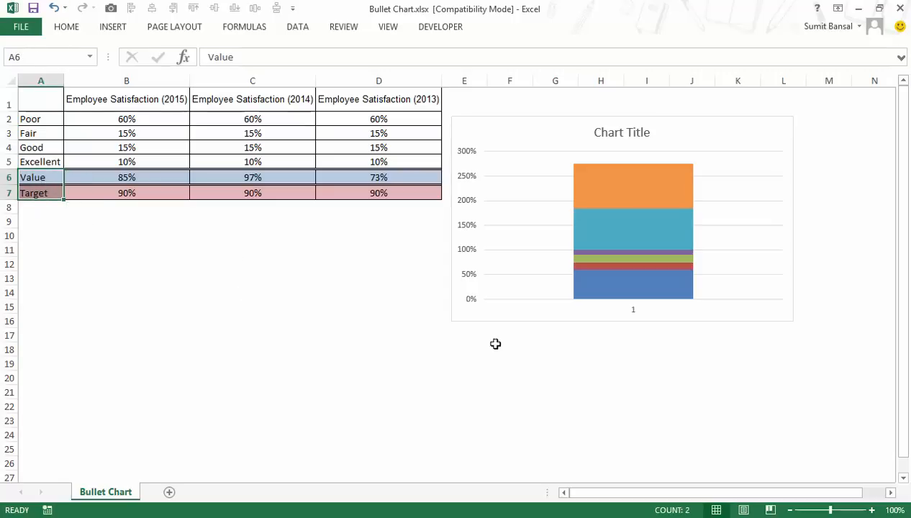
Step: Change the Target series to a stacked line with markers plotted on the secondary axis
left_click(647, 185)
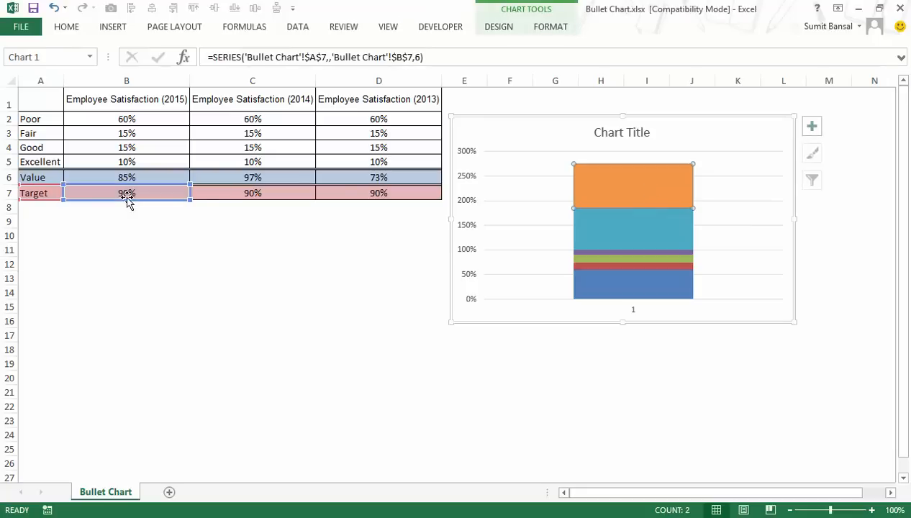
right_click(598, 186)
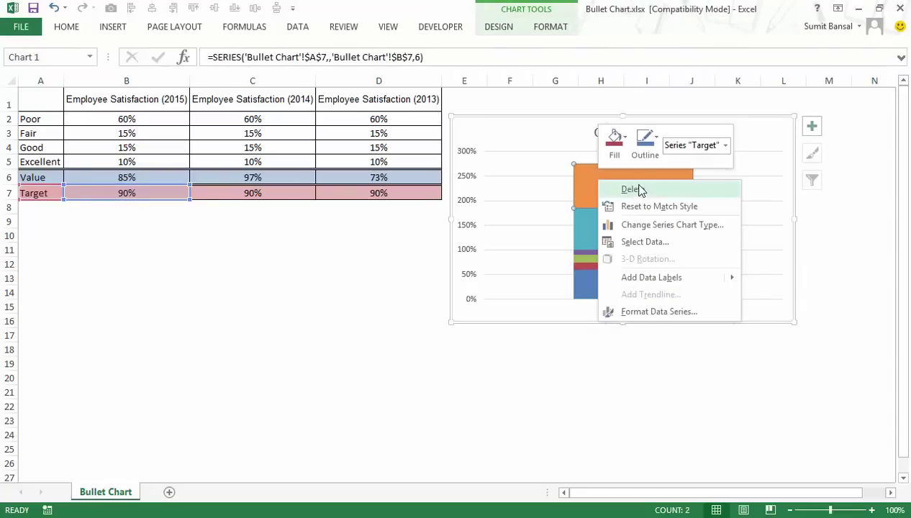
left_click(665, 226)
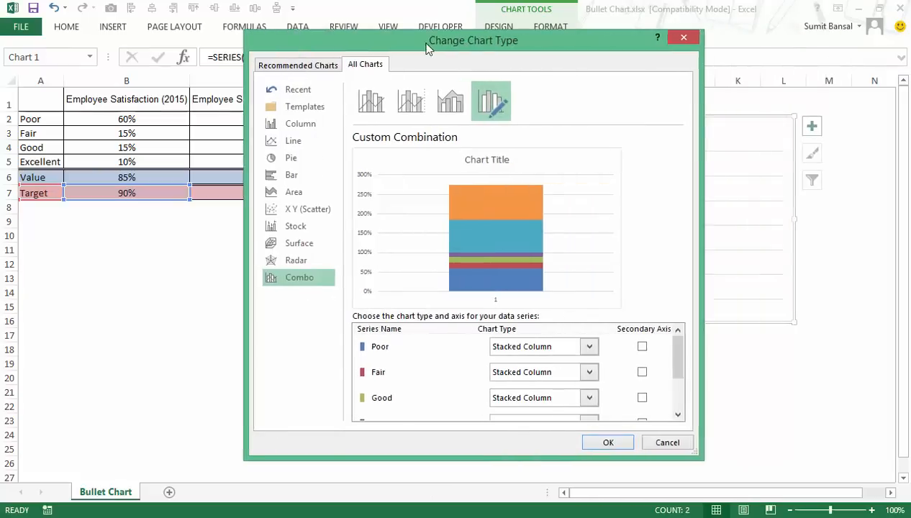
left_click_drag(428, 47, 243, 32)
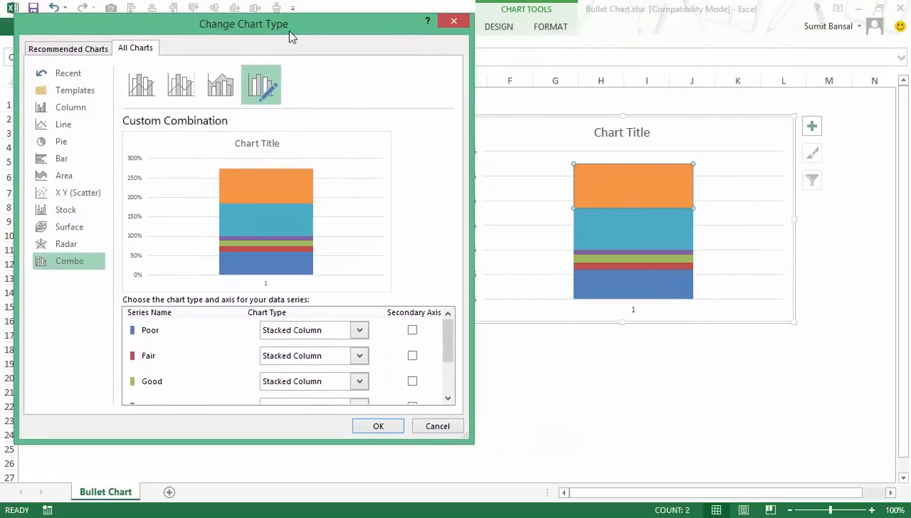
left_click_drag(452, 333, 448, 375)
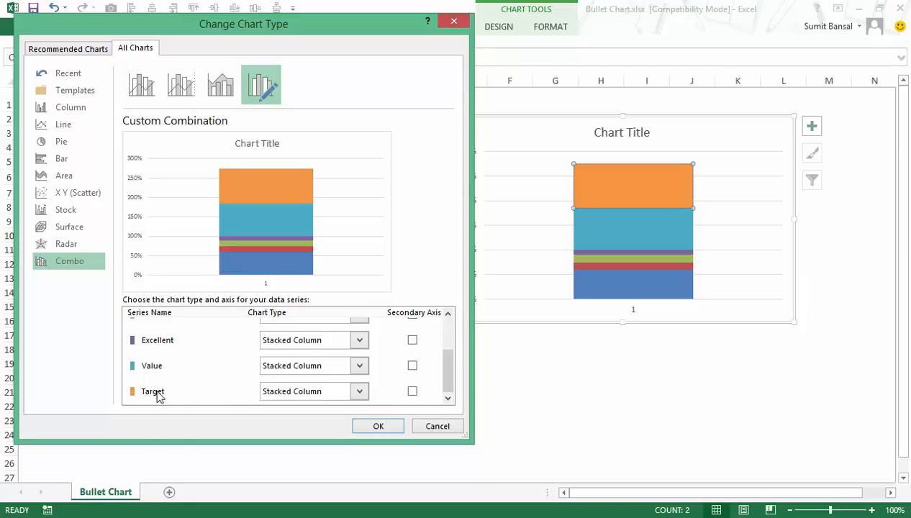
left_click(360, 393)
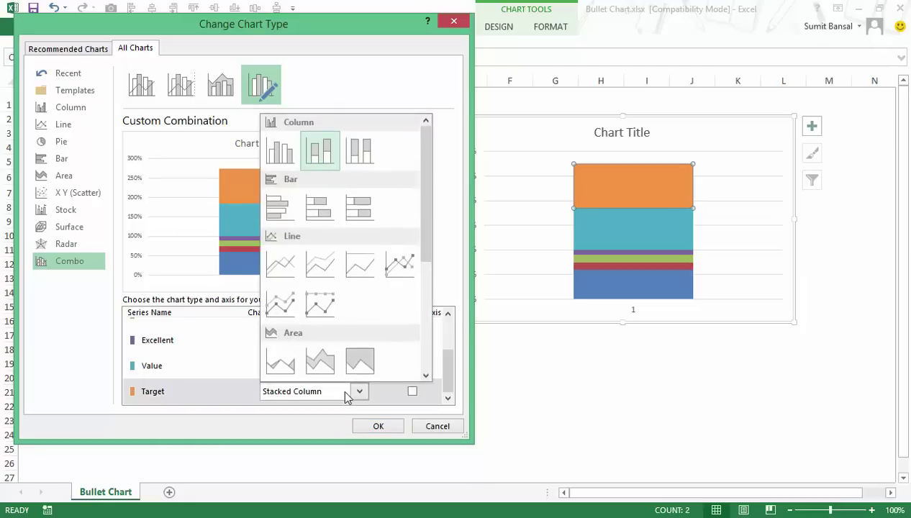
left_click(288, 304)
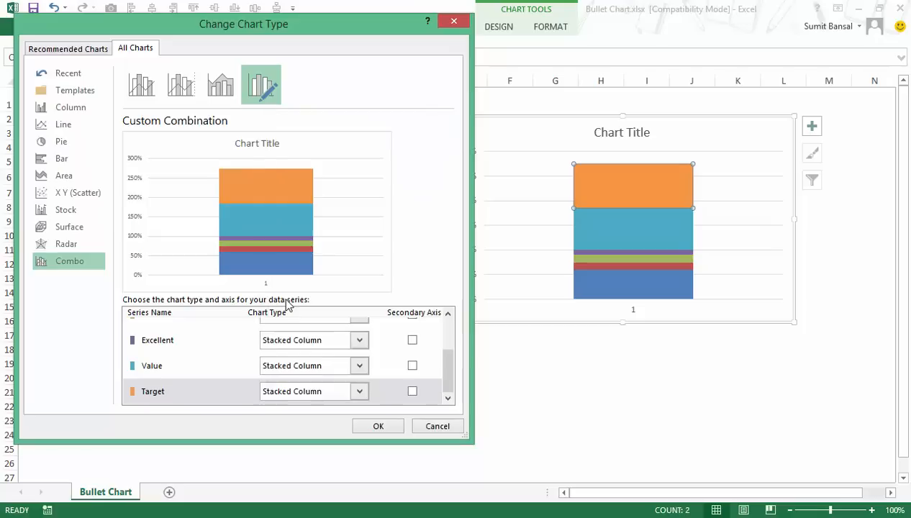
left_click(412, 392)
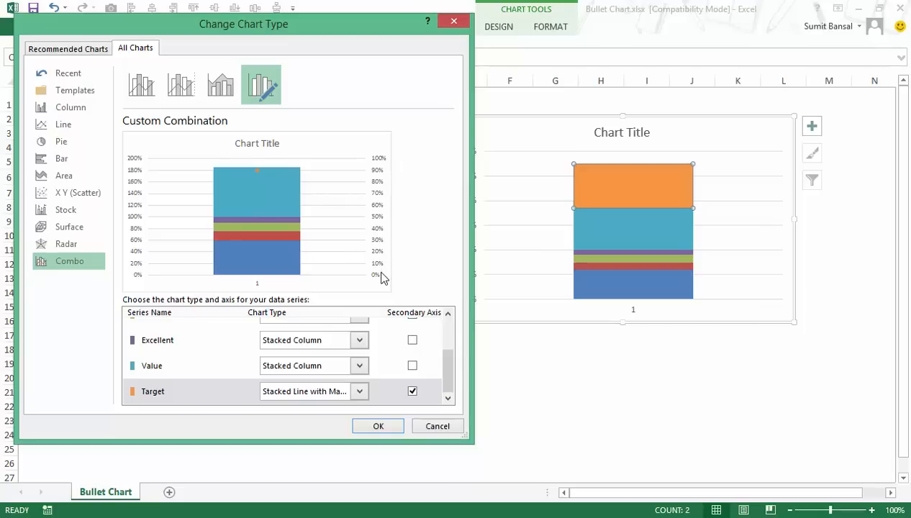
left_click(368, 430)
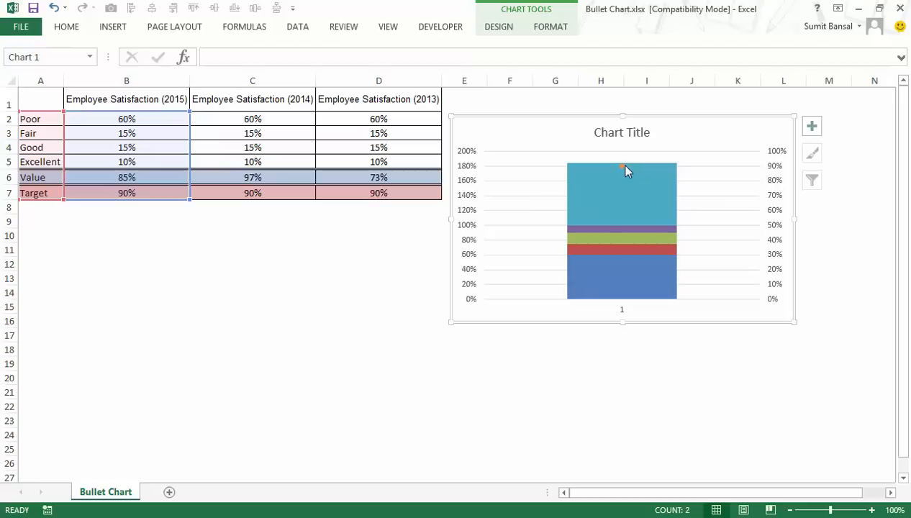
left_click(780, 186)
key("Delete")
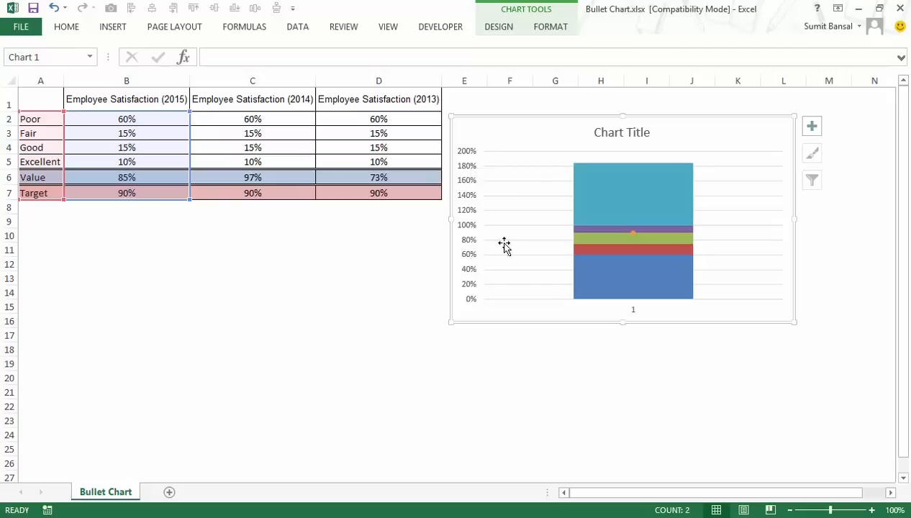
left_click(674, 168)
key("F4")
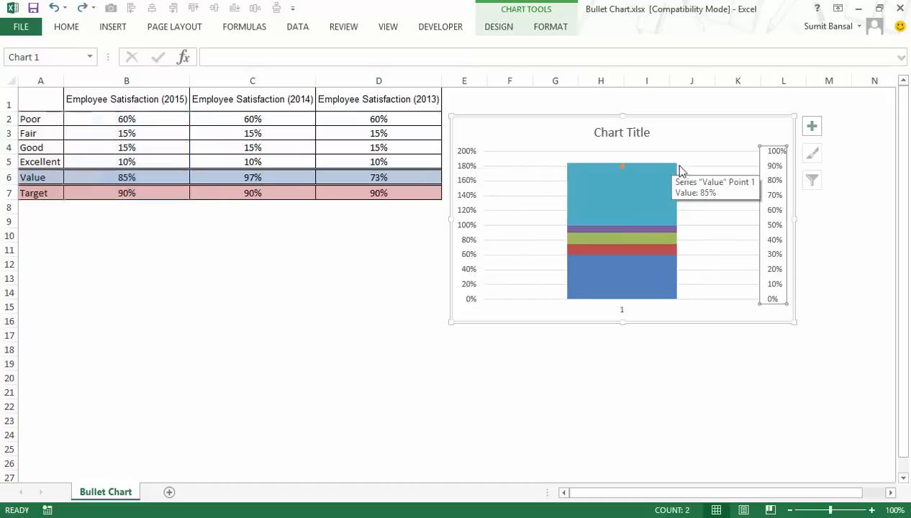
left_click(778, 299)
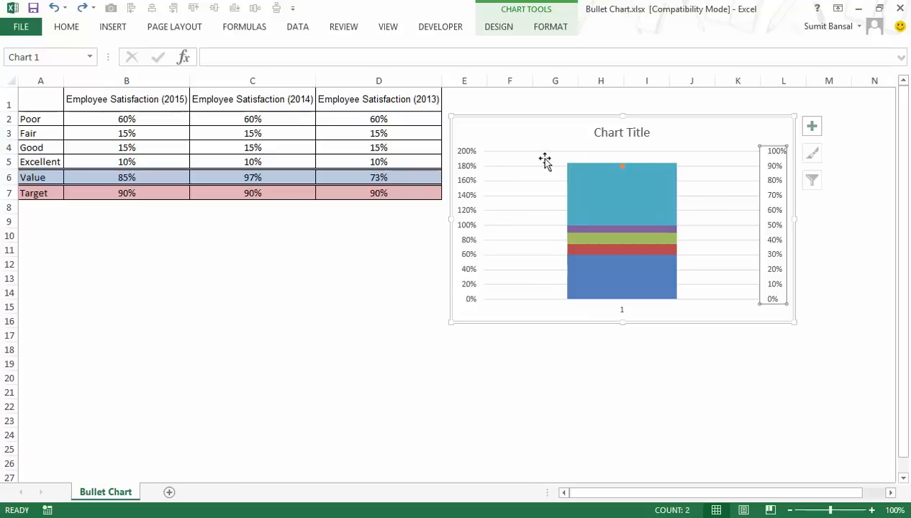
key("Delete")
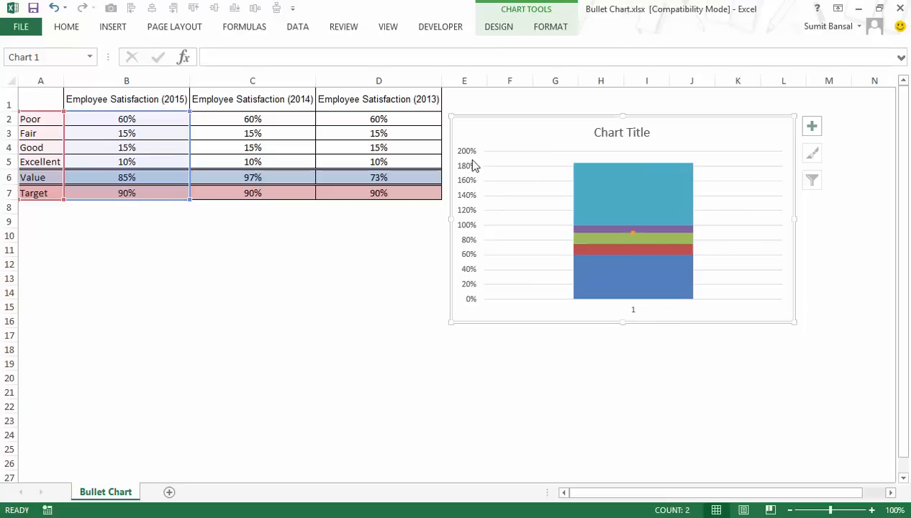
Step: In Format Data Series, give the Target series a built-in dash marker
left_click(637, 235)
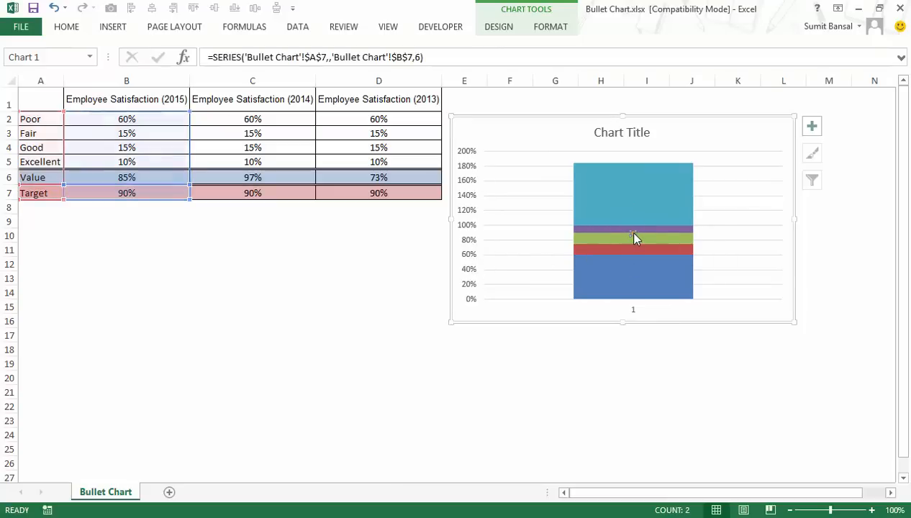
right_click(633, 236)
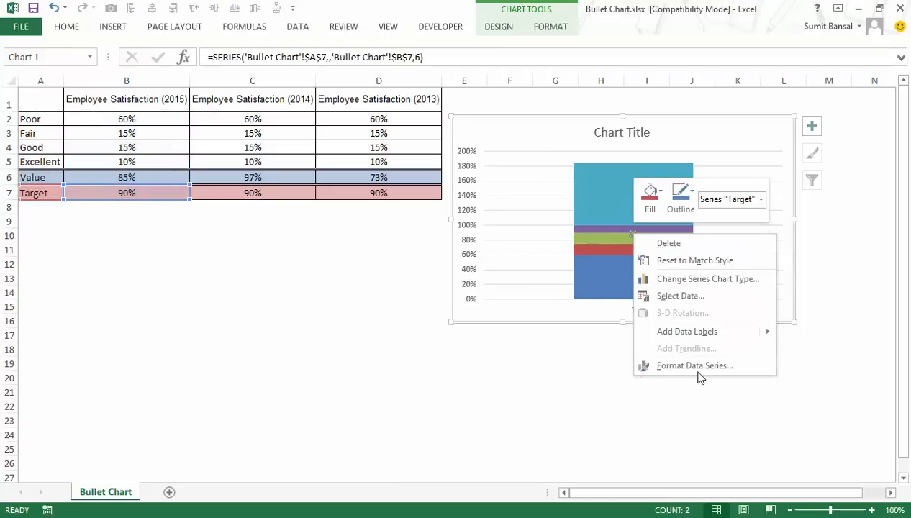
left_click(698, 369)
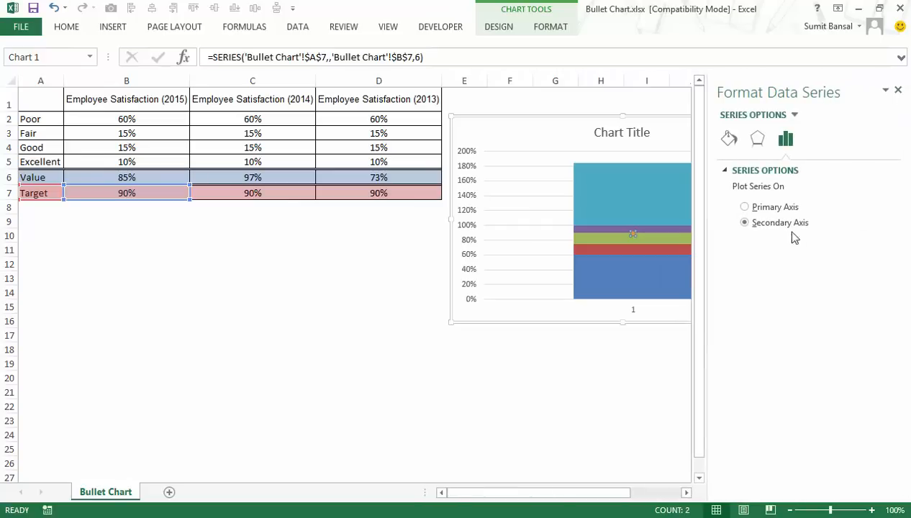
left_click(729, 138)
left_click(785, 138)
left_click(758, 138)
left_click(729, 138)
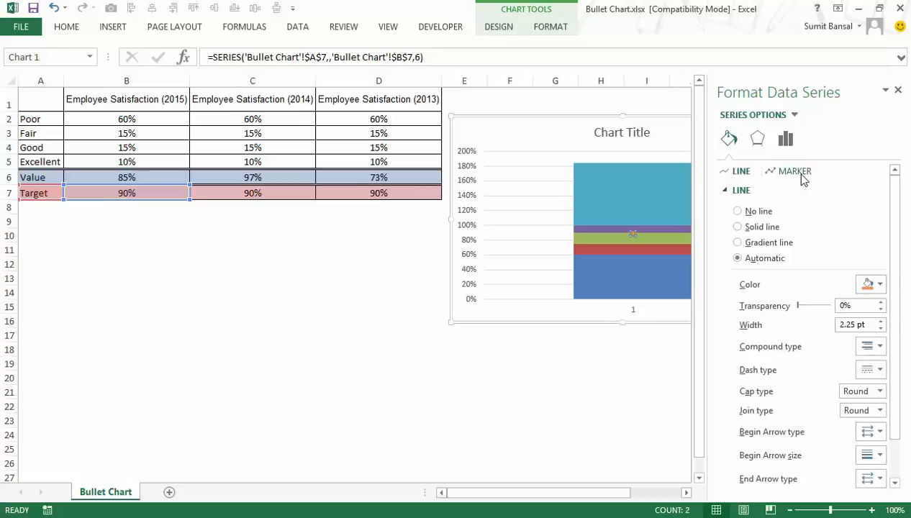
left_click(795, 171)
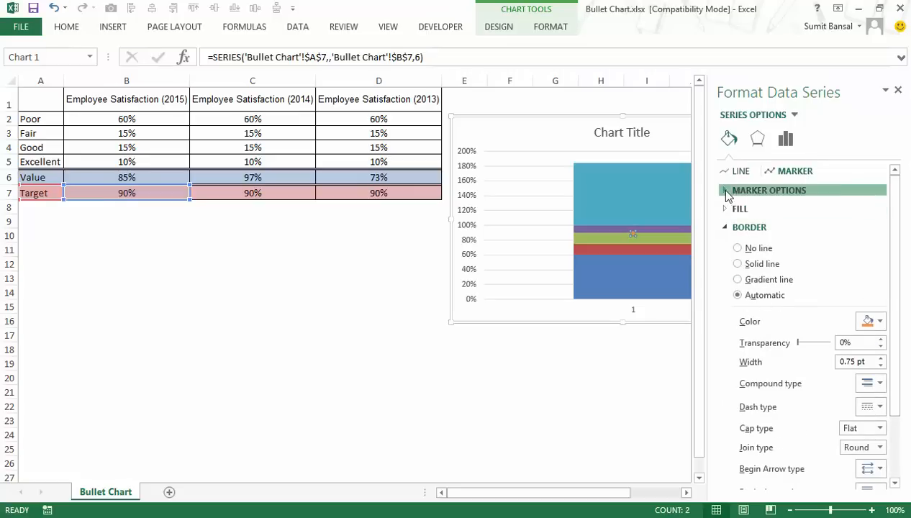
left_click(769, 190)
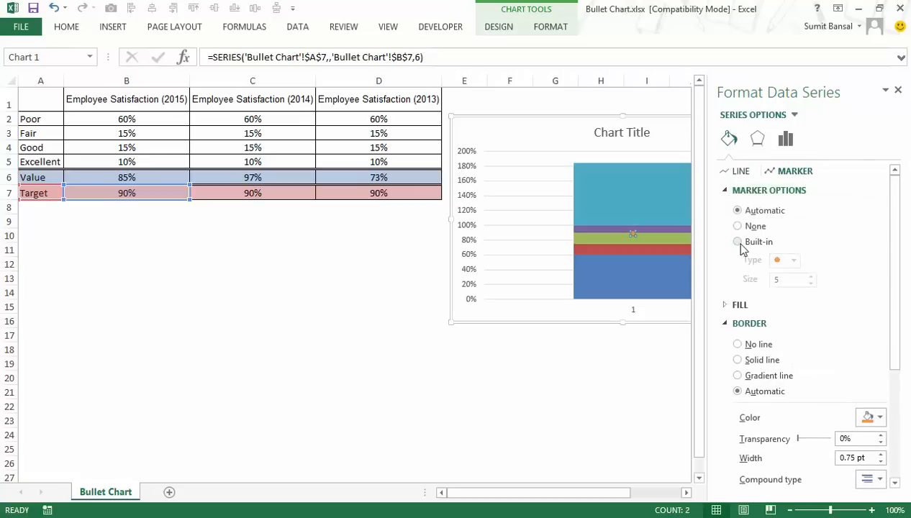
left_click(738, 242)
left_click(794, 260)
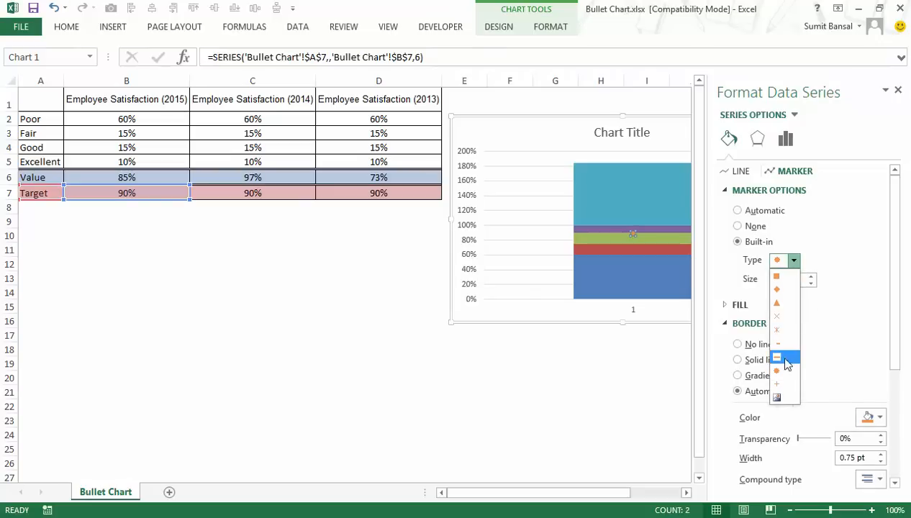
left_click(778, 357)
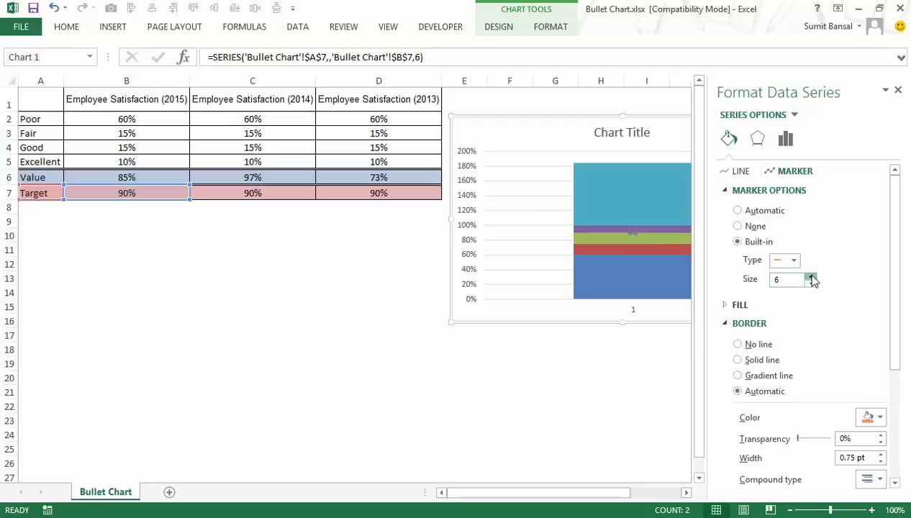
Step: Set the dash marker to size 20 with solid dark red fill and dark red border
double_click(779, 280)
type("18")
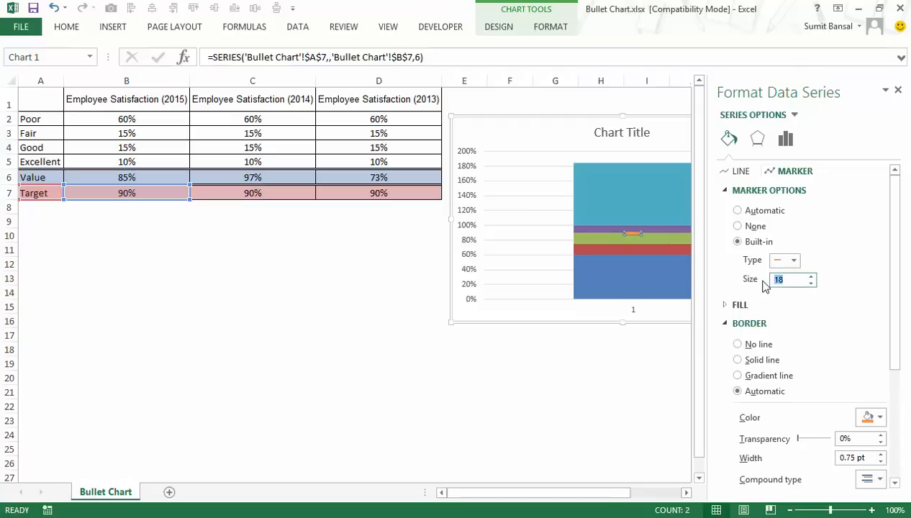
left_click(879, 418)
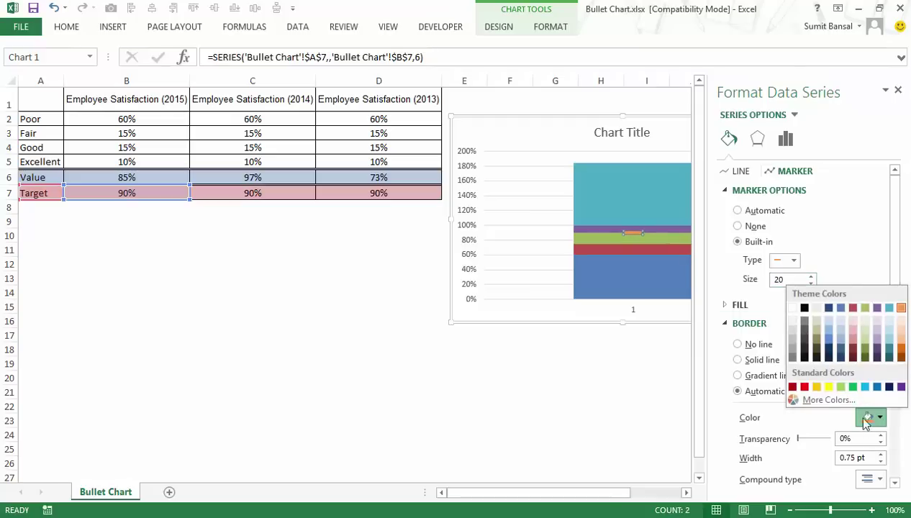
left_click(792, 387)
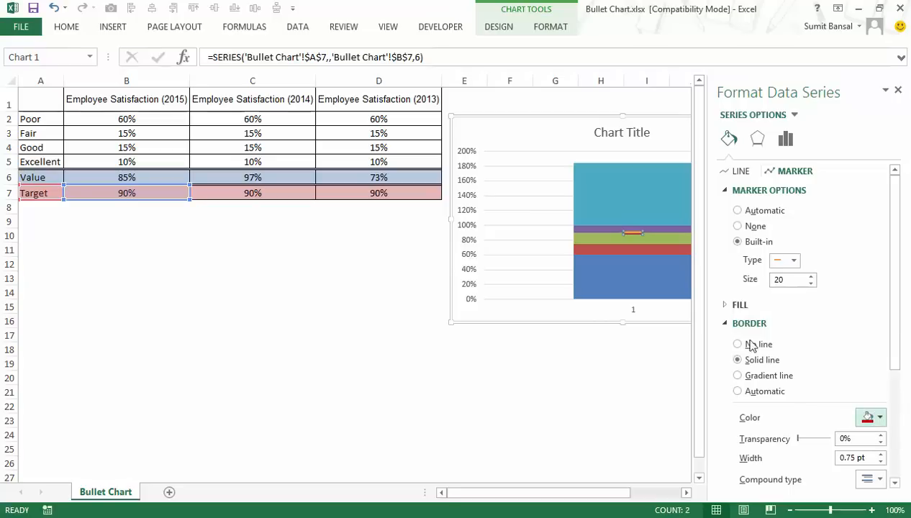
left_click(727, 305)
left_click(872, 430)
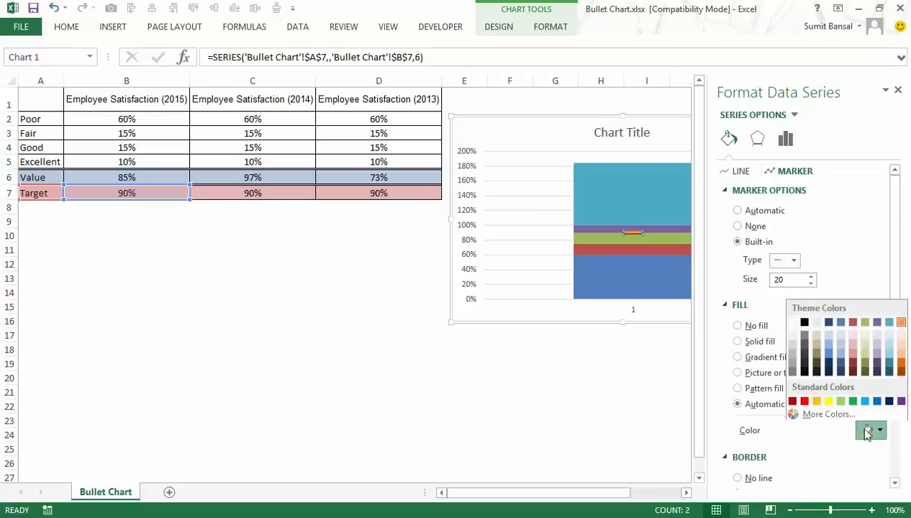
left_click(792, 401)
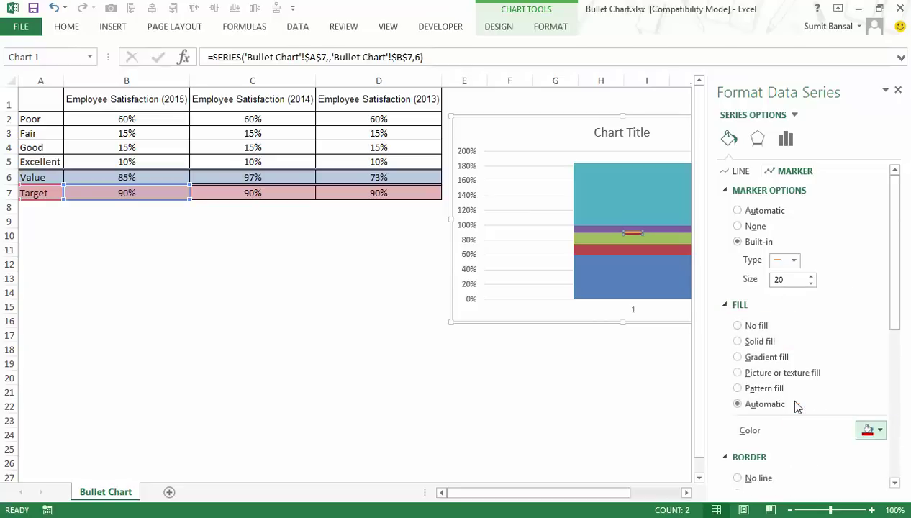
left_click(899, 90)
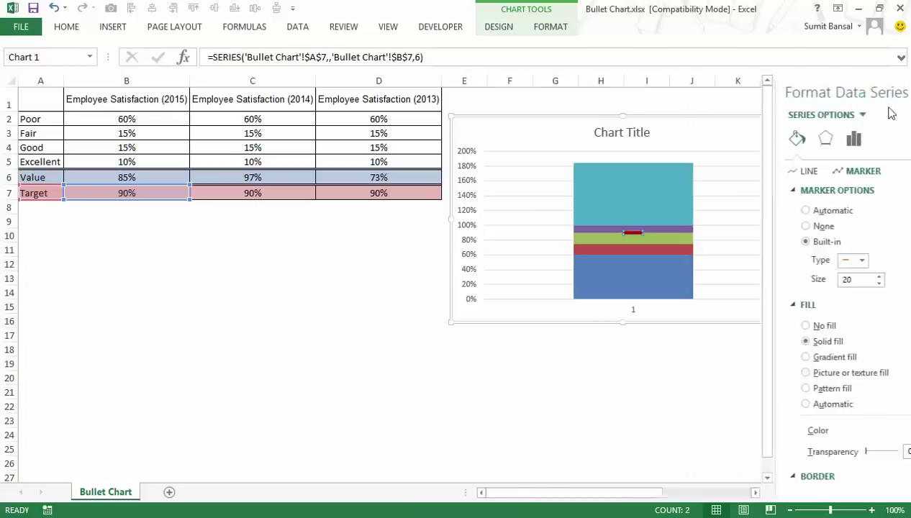
Step: Plot the Value series on the secondary axis via Change Series Chart Type
left_click(642, 206)
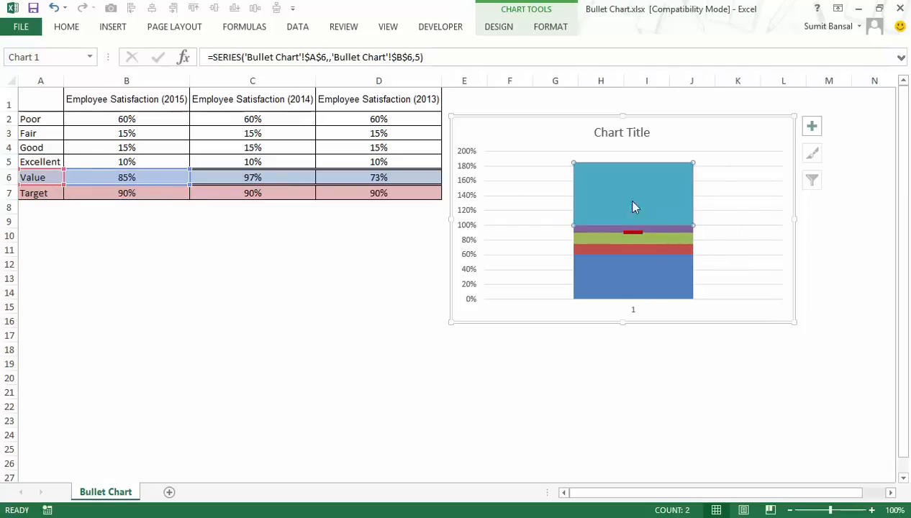
right_click(596, 178)
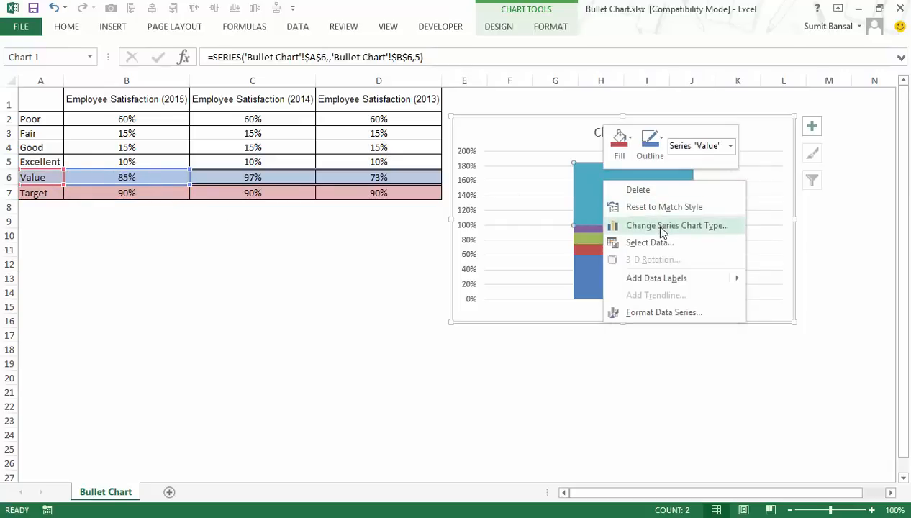
left_click(655, 225)
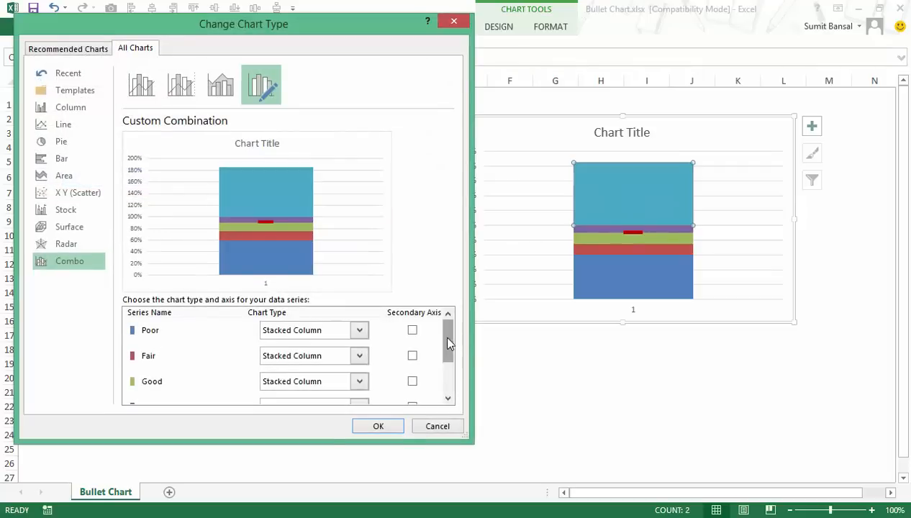
left_click_drag(447, 341, 447, 392)
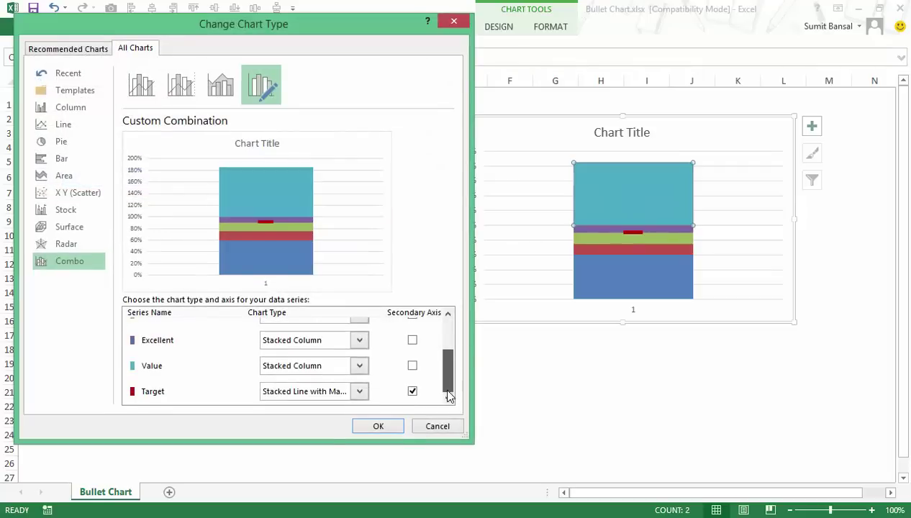
left_click(412, 367)
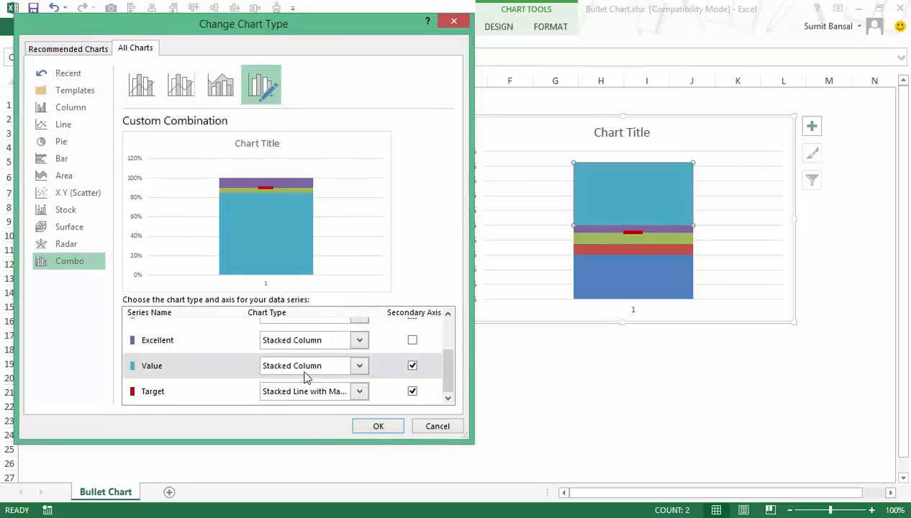
left_click(397, 430)
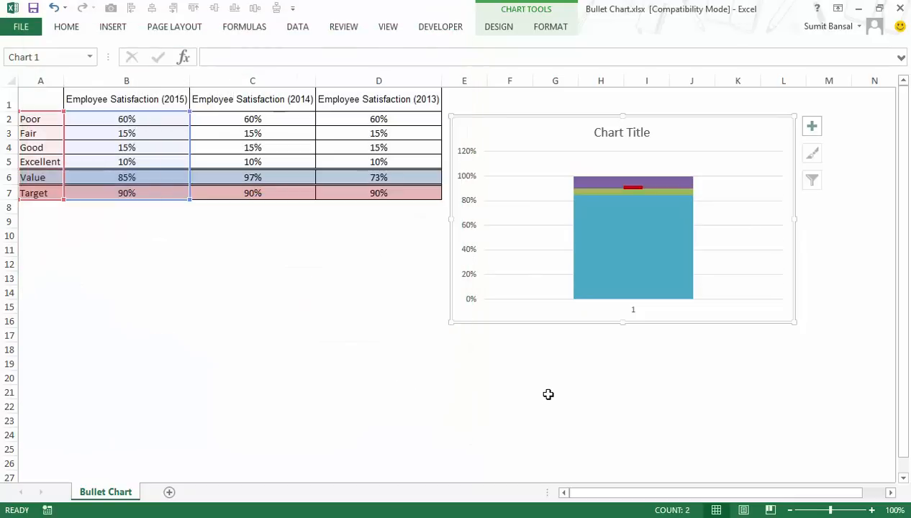
left_click(646, 376)
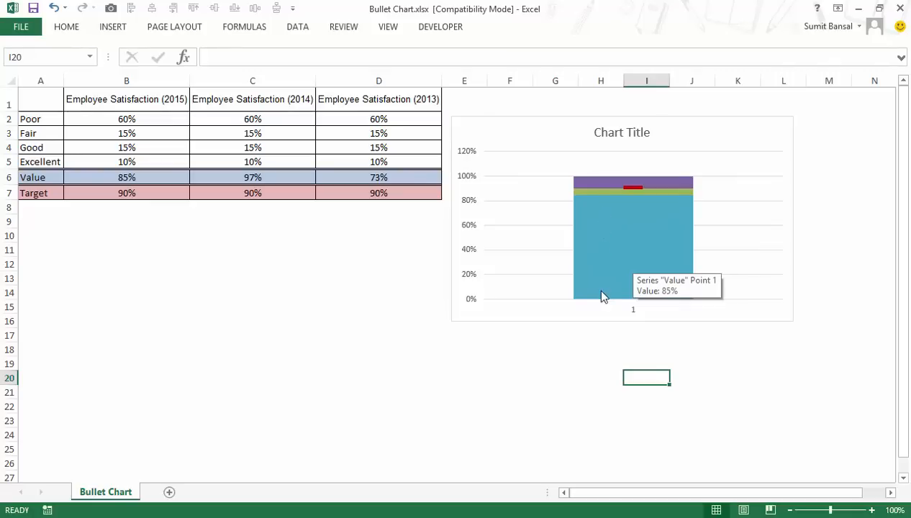
Step: Format the Value series with 100% overlap and 350% gap width so its bar narrows inside the bands
left_click(606, 210)
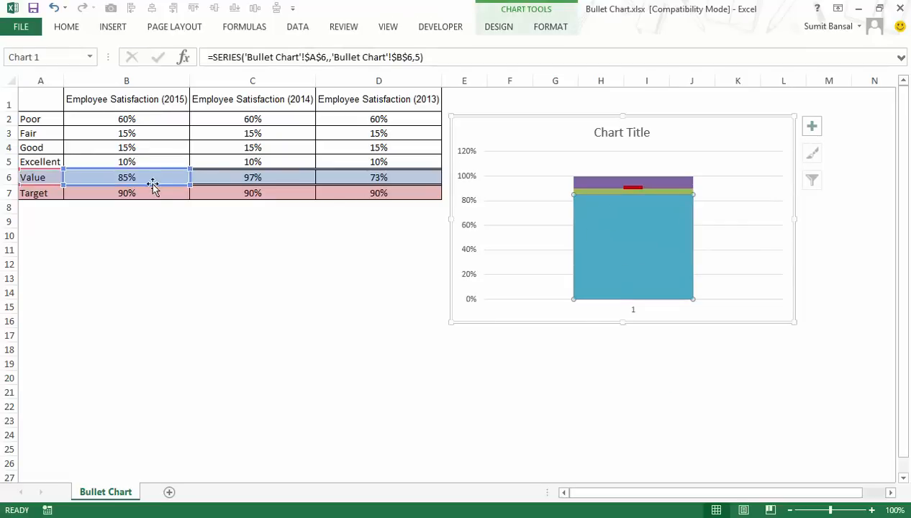
right_click(609, 222)
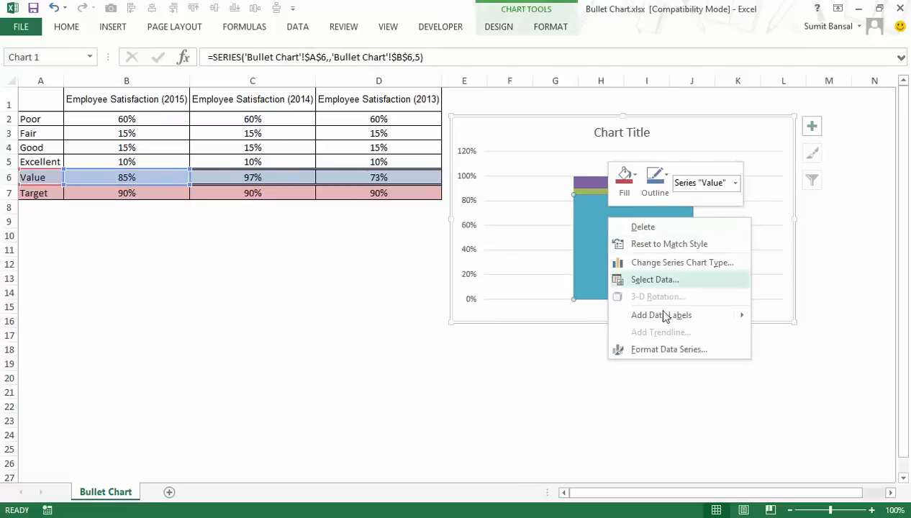
left_click(665, 348)
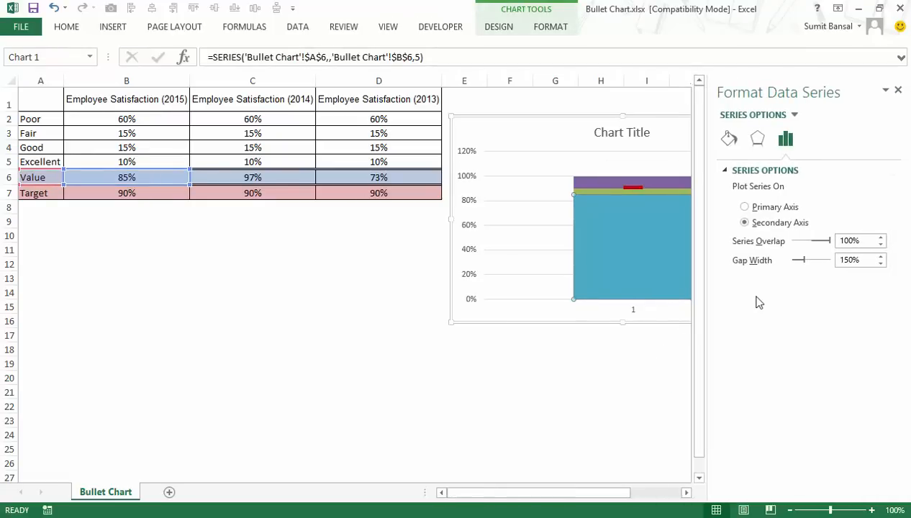
left_click_drag(800, 260, 821, 260)
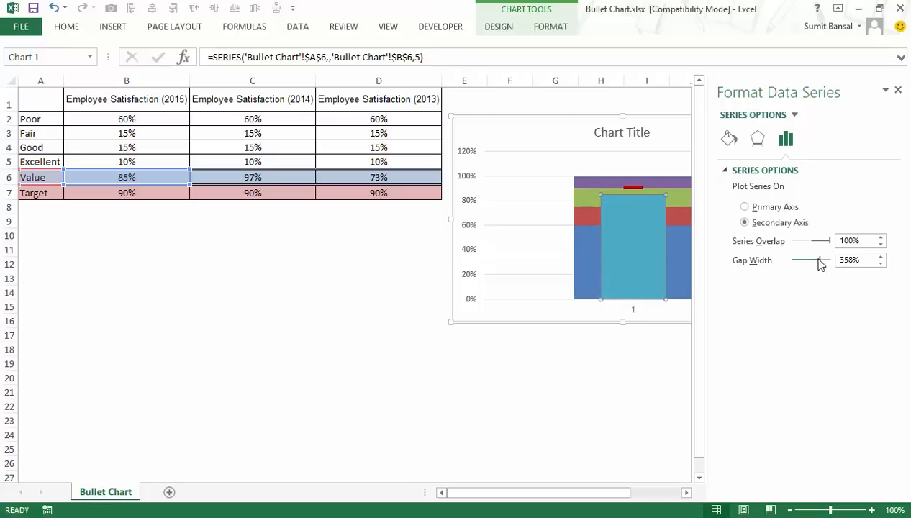
left_click_drag(840, 259, 860, 261)
type("350")
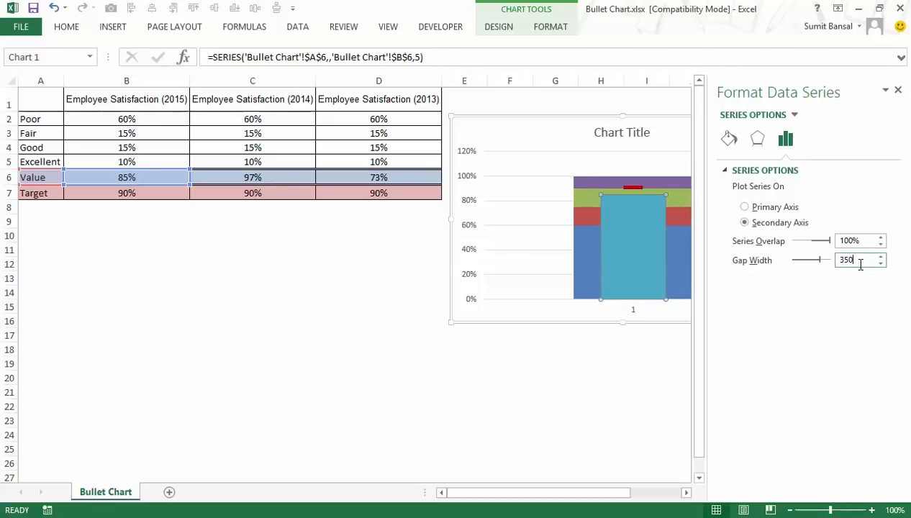
left_click(585, 249)
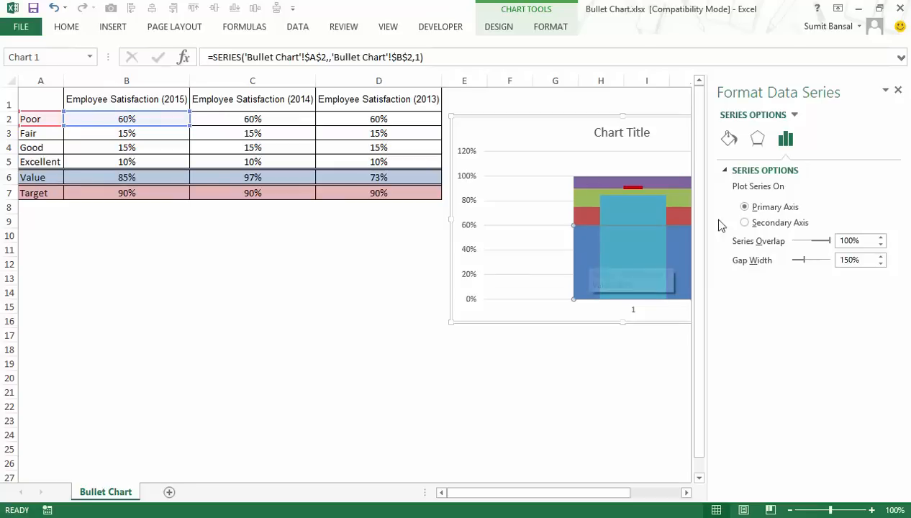
Step: Fill the Poor, Fair, Good and Excellent bands with progressively lighter greys
left_click(730, 139)
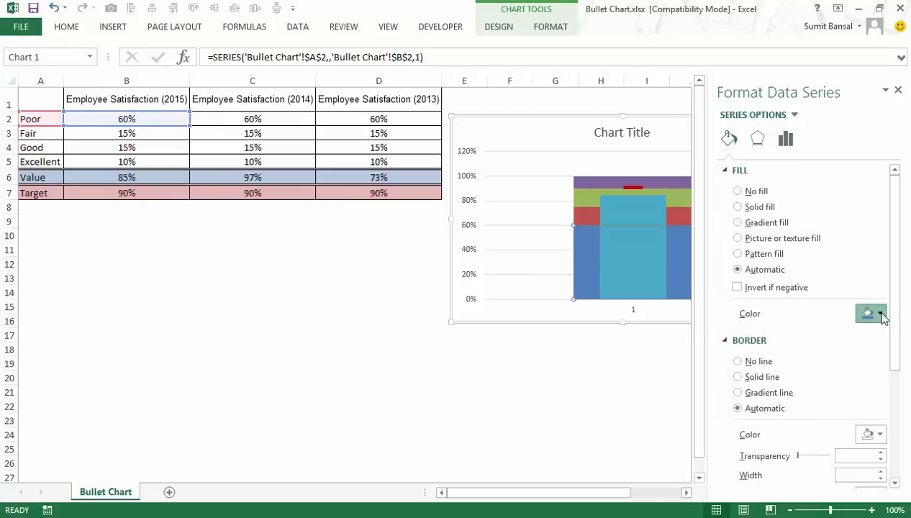
left_click(880, 313)
left_click(793, 396)
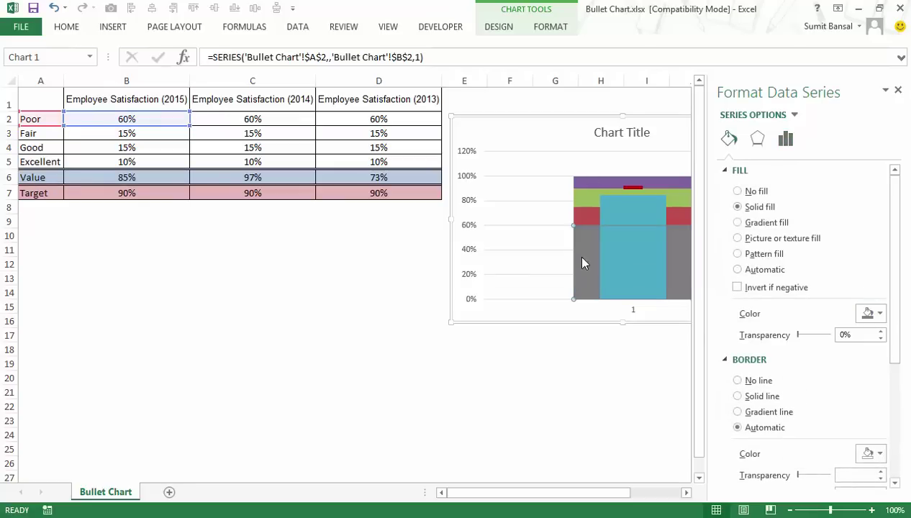
left_click(582, 213)
left_click(880, 313)
left_click(796, 349)
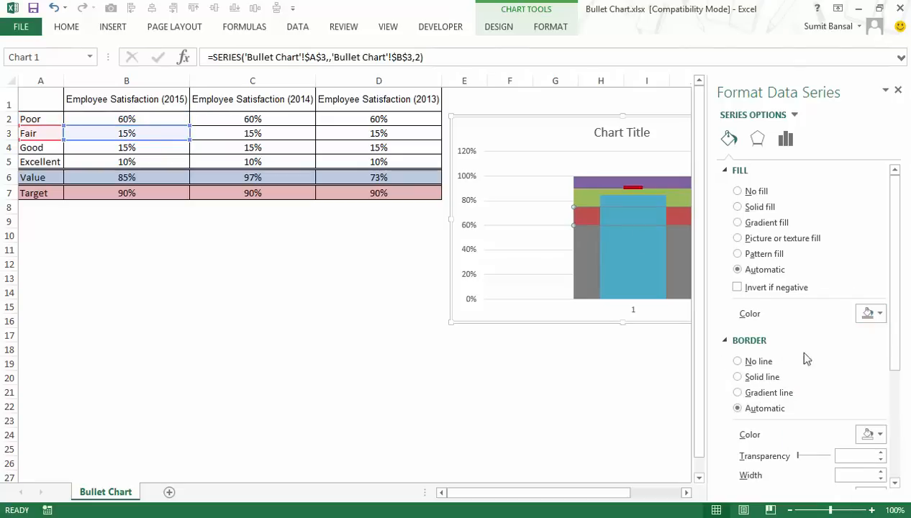
left_click(582, 203)
left_click(879, 313)
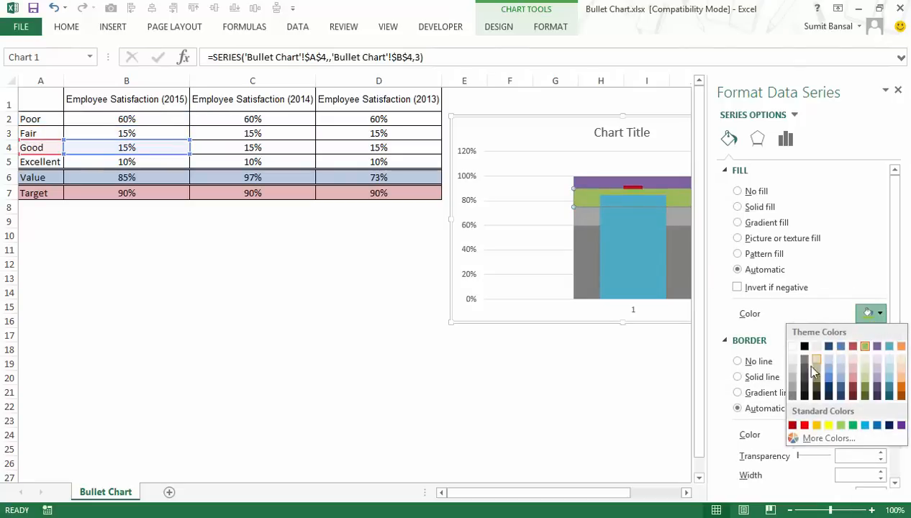
left_click(793, 378)
left_click(599, 181)
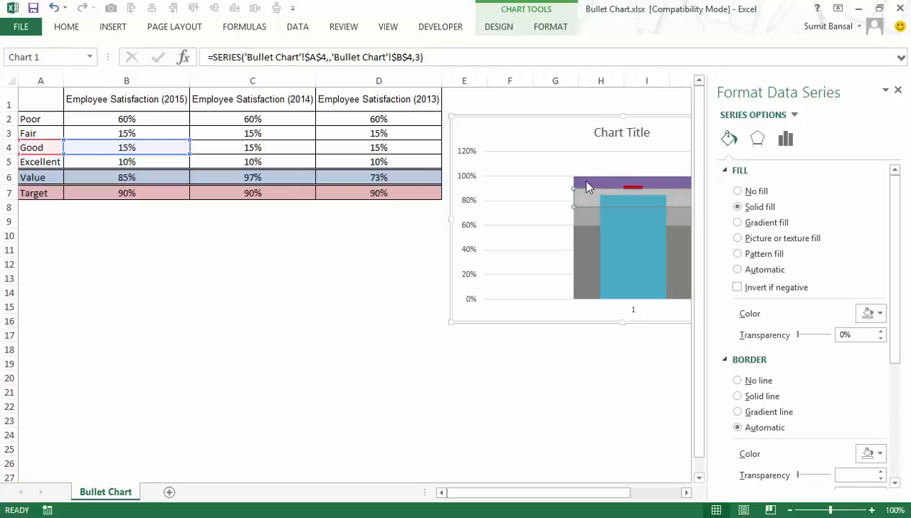
left_click(880, 313)
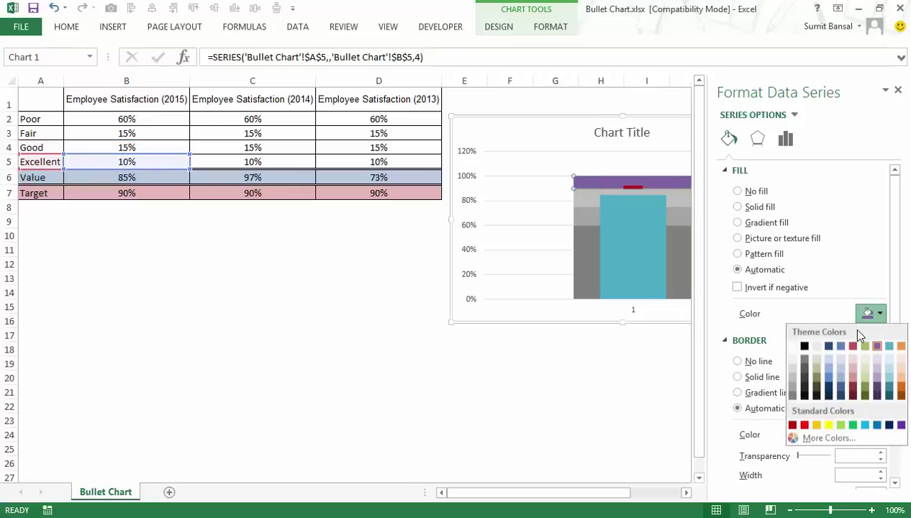
left_click(793, 369)
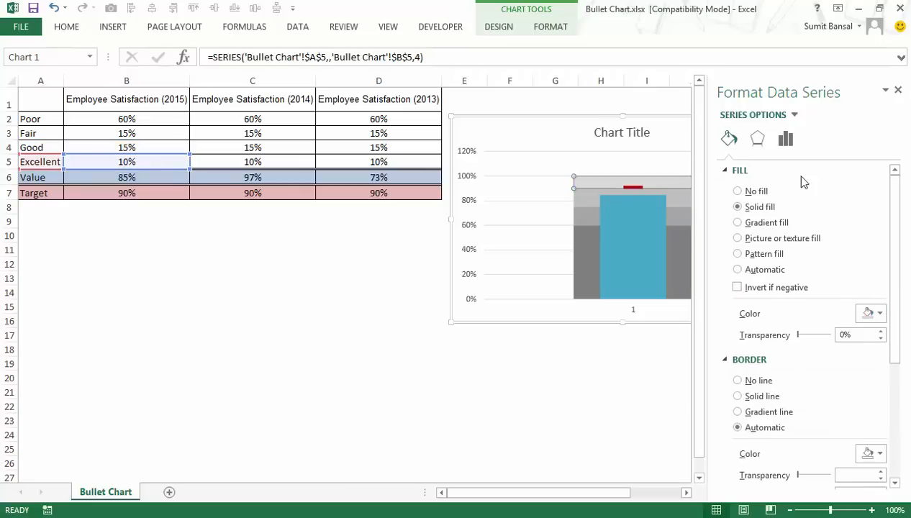
Step: Fill the Value bar solid black and close the formatting pane
left_click(635, 250)
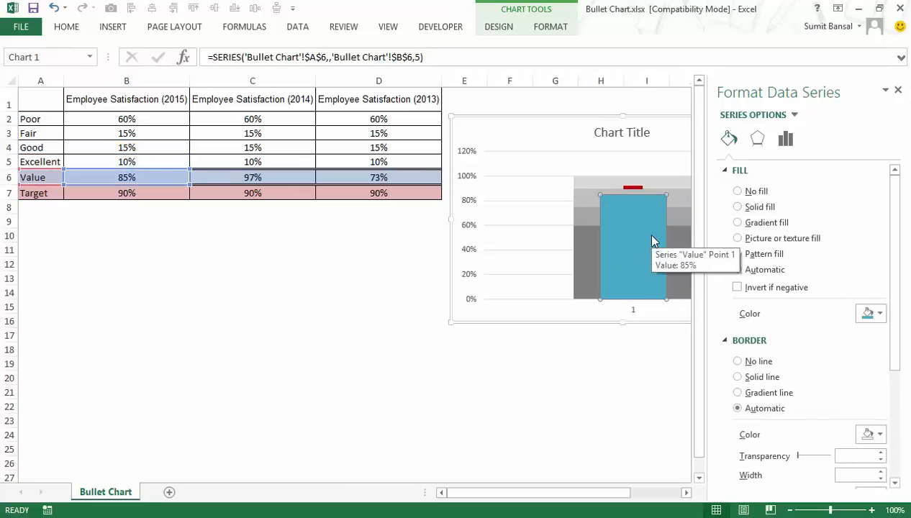
left_click(880, 314)
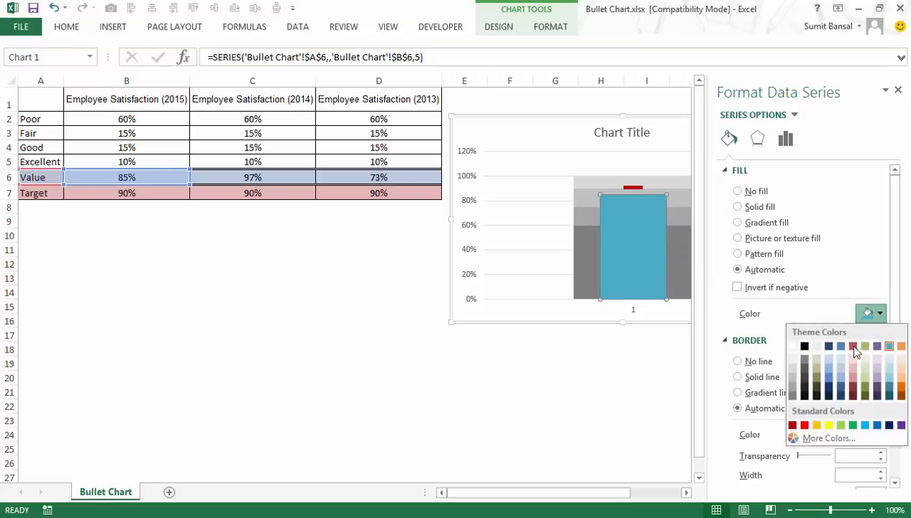
left_click(805, 347)
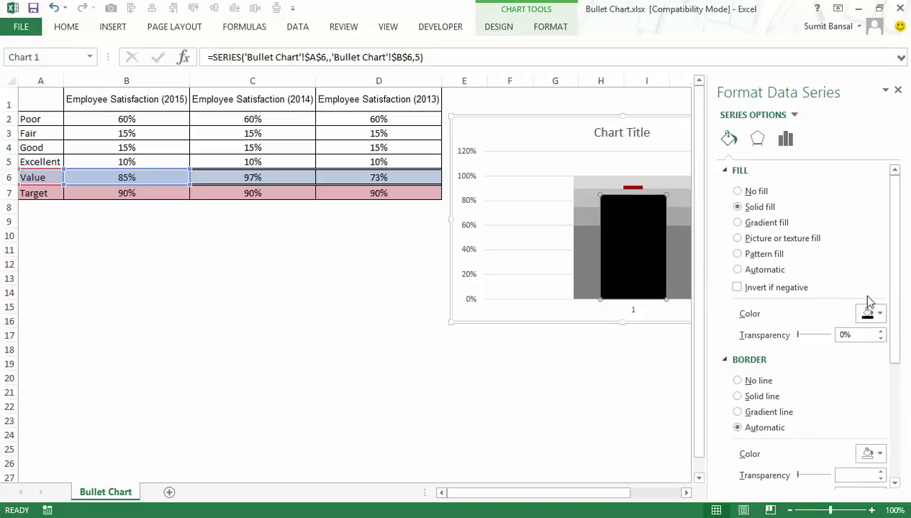
left_click(898, 90)
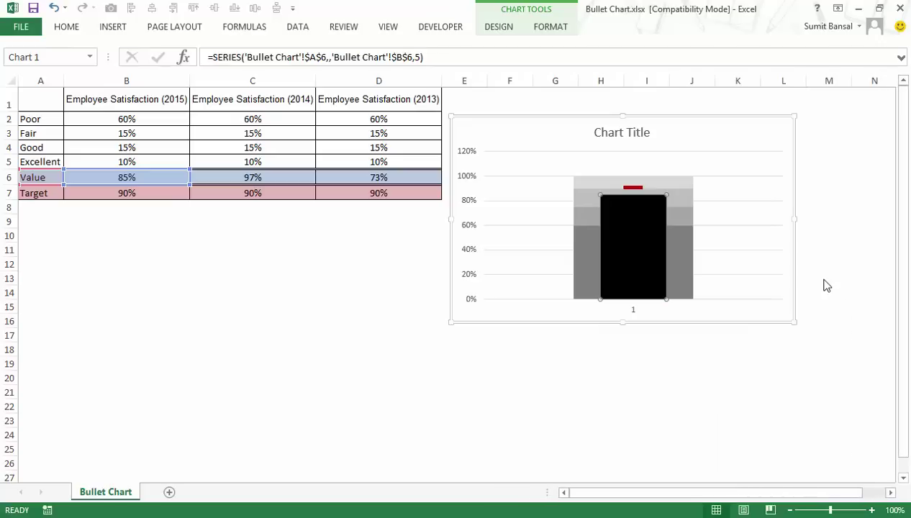
Step: Delete the chart title from the bullet chart
left_click(735, 191)
left_click(626, 133)
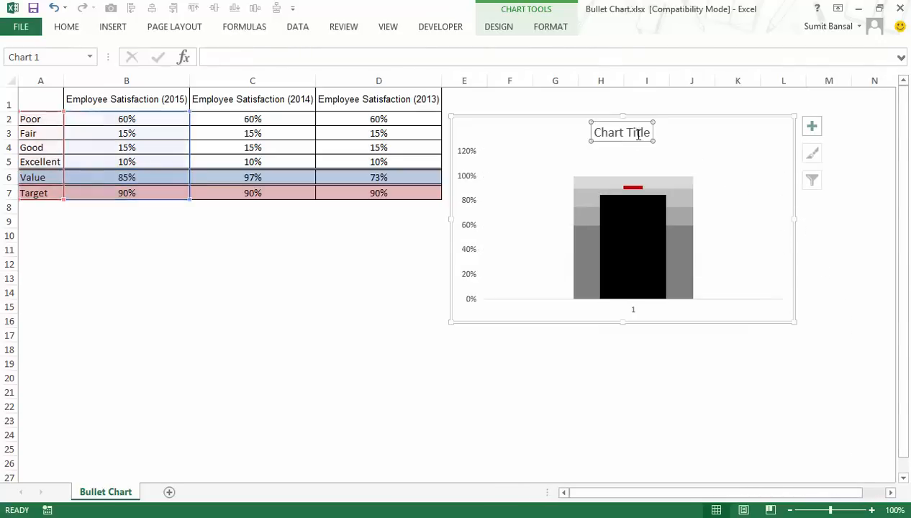
key("Delete")
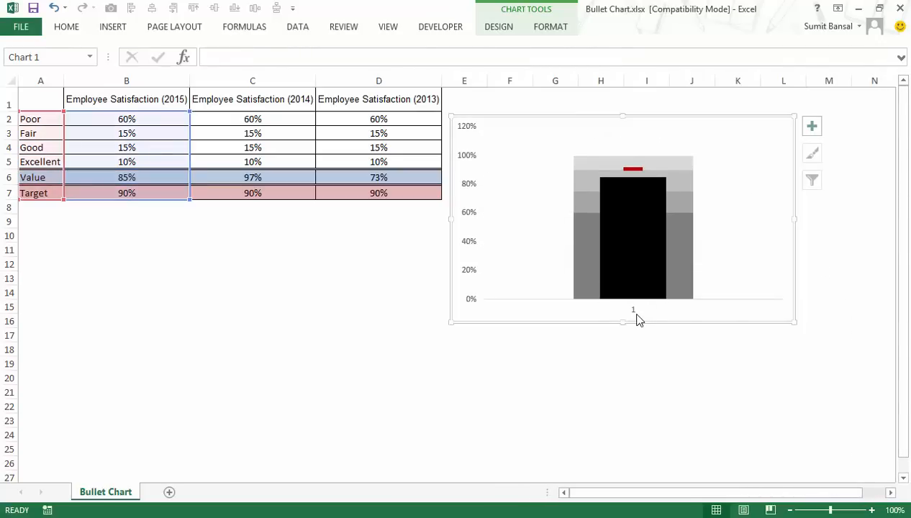
left_click(633, 310)
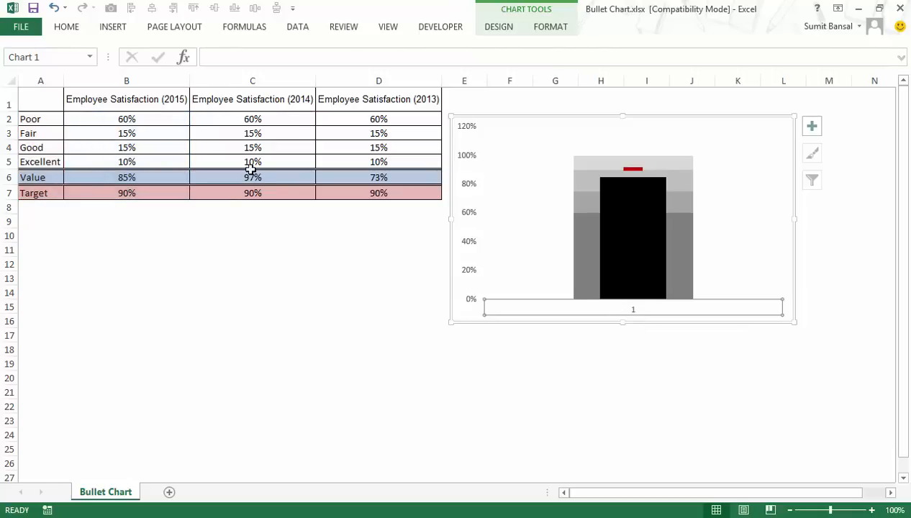
Step: In Select Data, set the horizontal axis label to cell B1, Employee Satisfaction (2015)
left_click(499, 26)
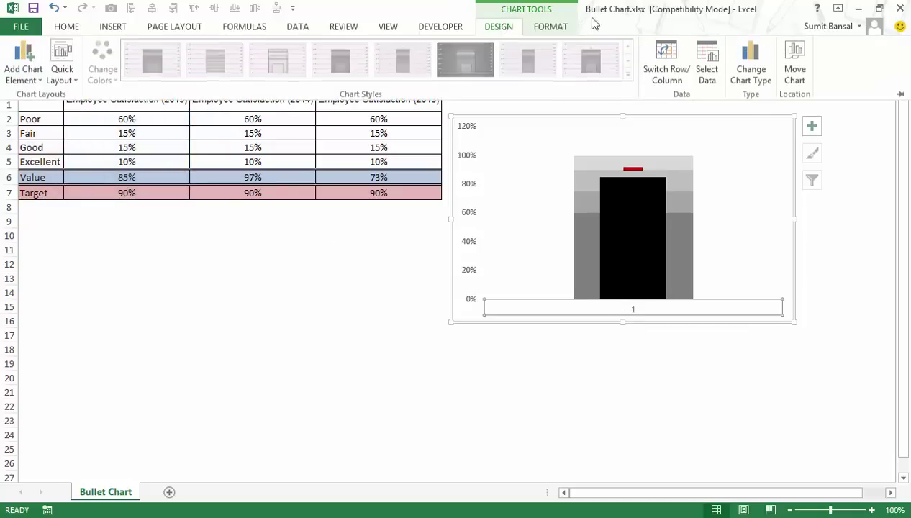
left_click(707, 64)
left_click_drag(554, 150, 177, 234)
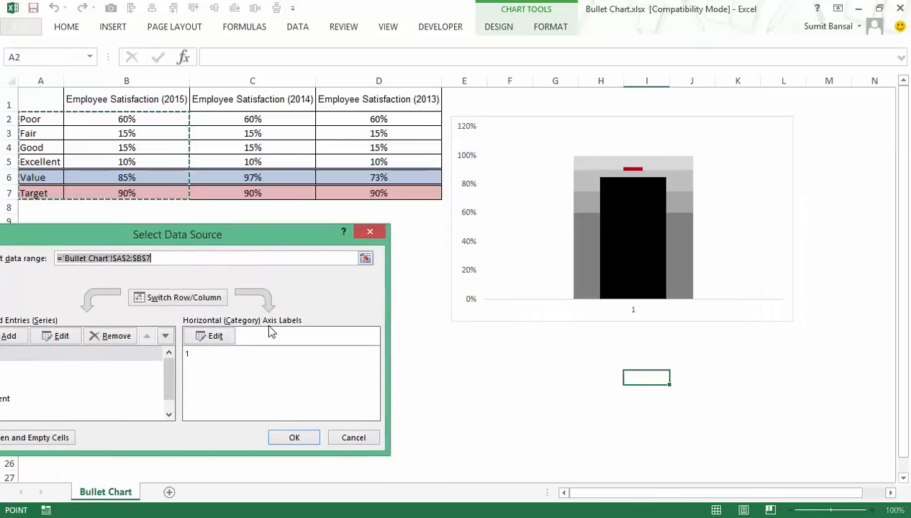
left_click(216, 336)
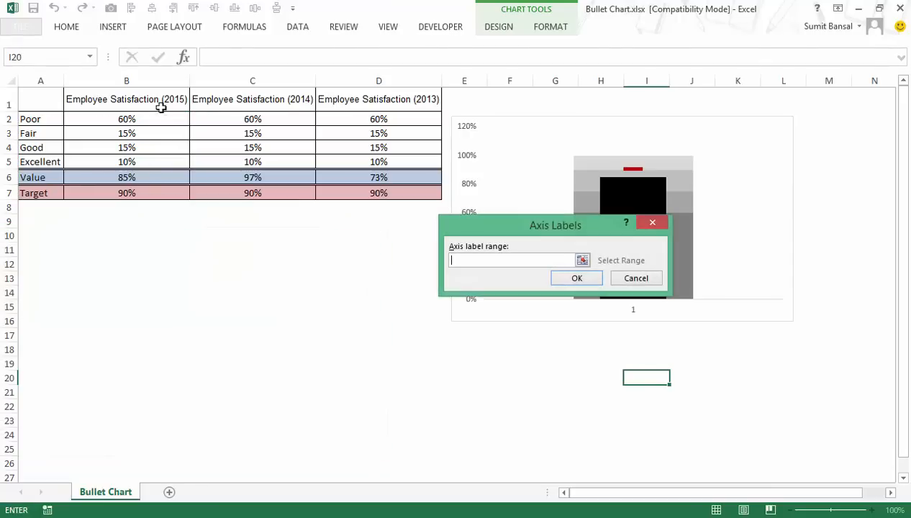
left_click(154, 101)
left_click(576, 278)
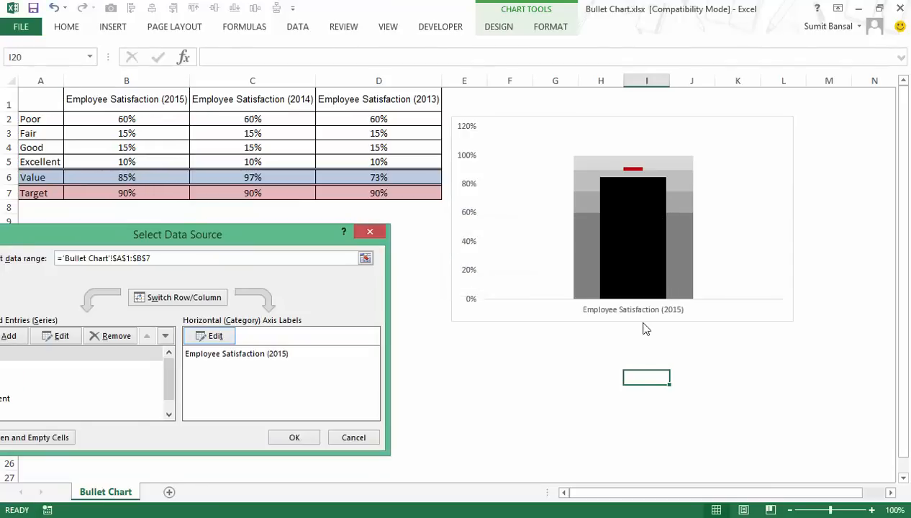
Step: Narrow the chart into a slim column and move it slightly right and up
left_click(294, 438)
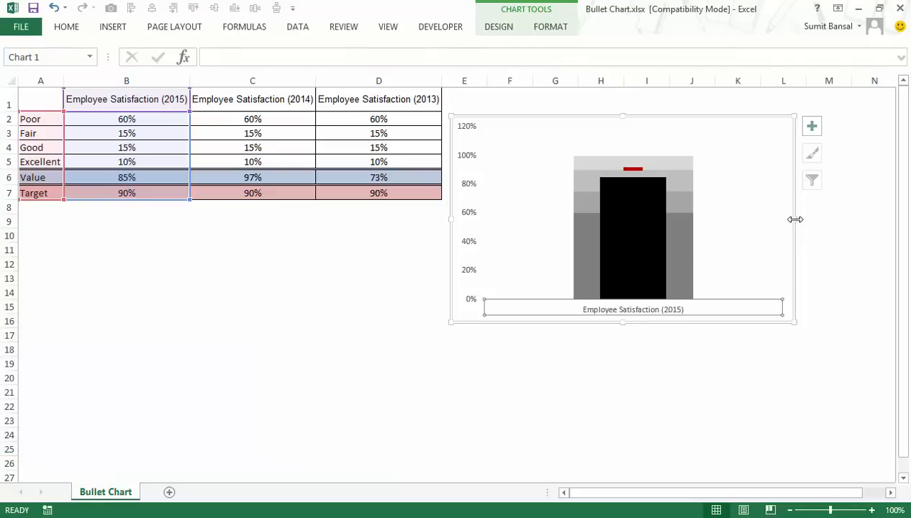
left_click_drag(634, 219, 638, 220)
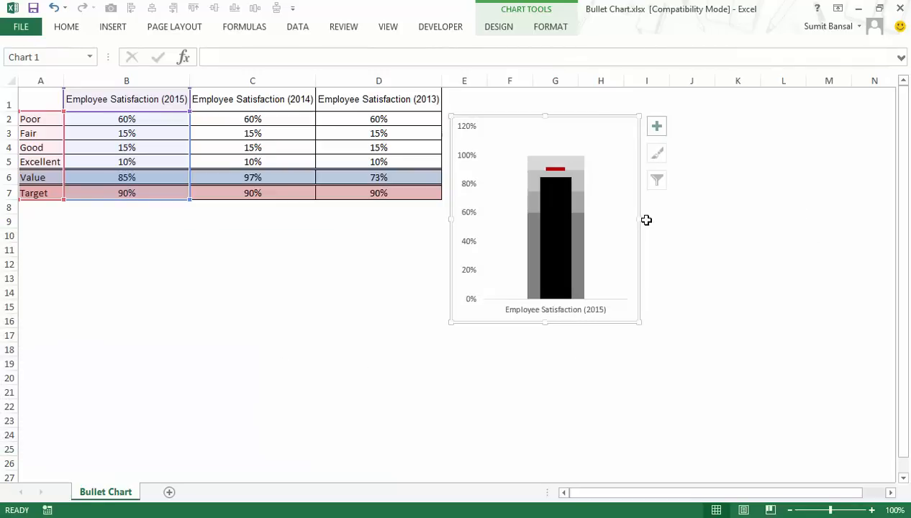
left_click_drag(639, 217, 592, 212)
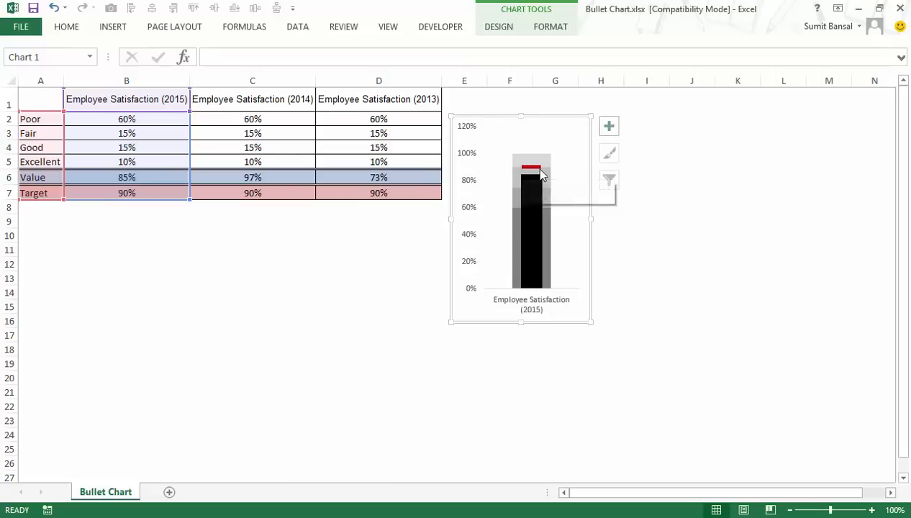
left_click(667, 273)
left_click(555, 121)
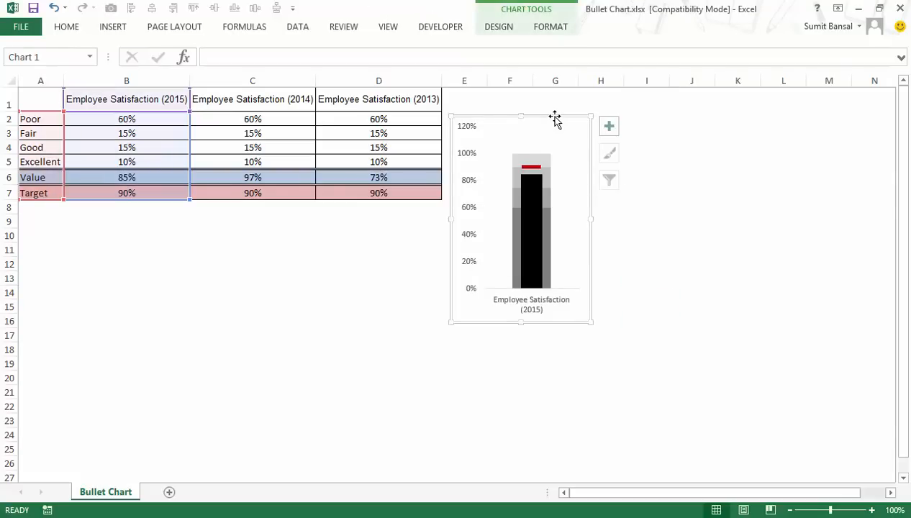
left_click_drag(555, 117, 599, 109)
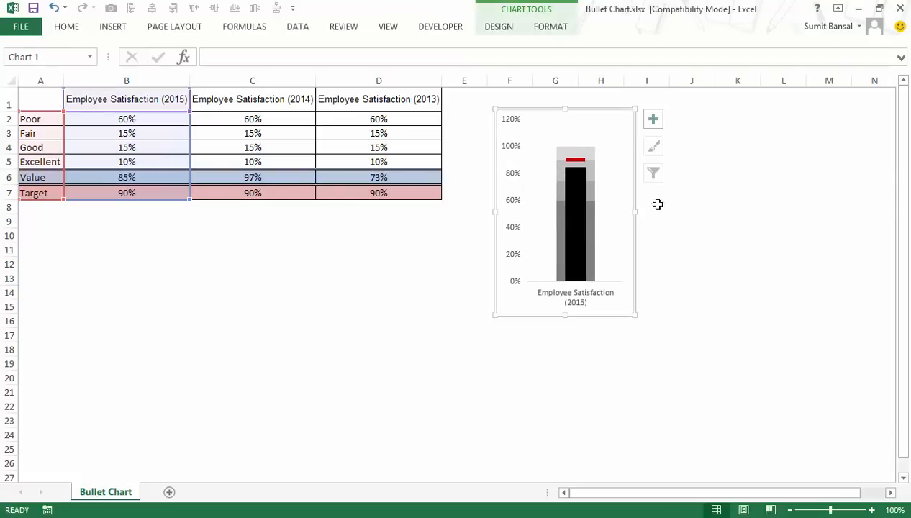
Step: Set the 2015 Value in cell B6 to 70% so the black bar drops to 70%
left_click(126, 177)
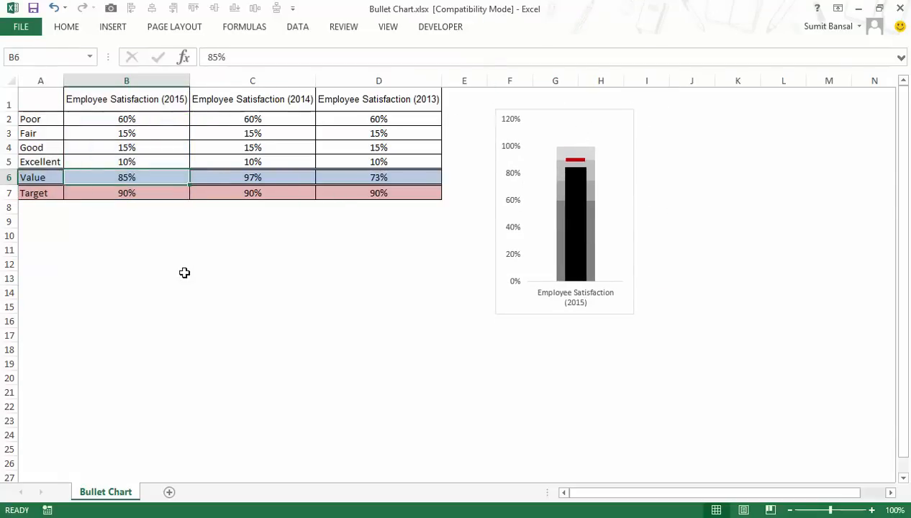
type("70")
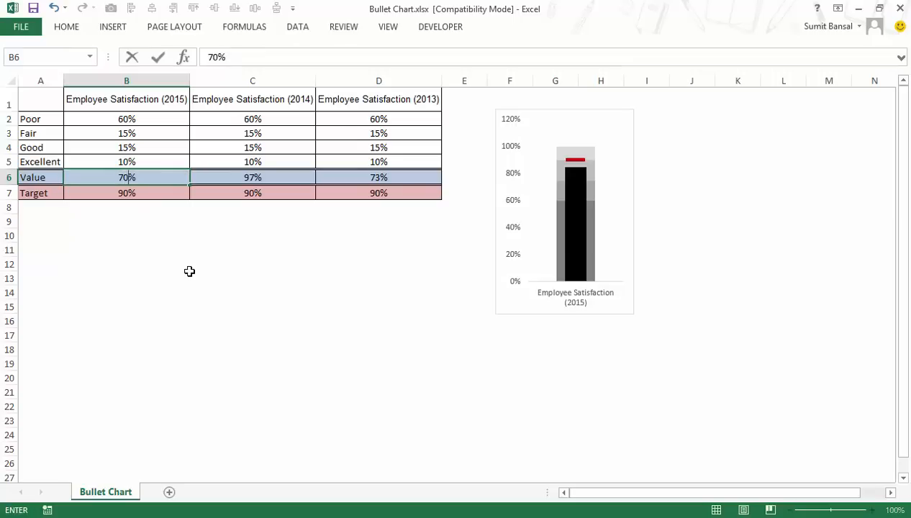
key("Return")
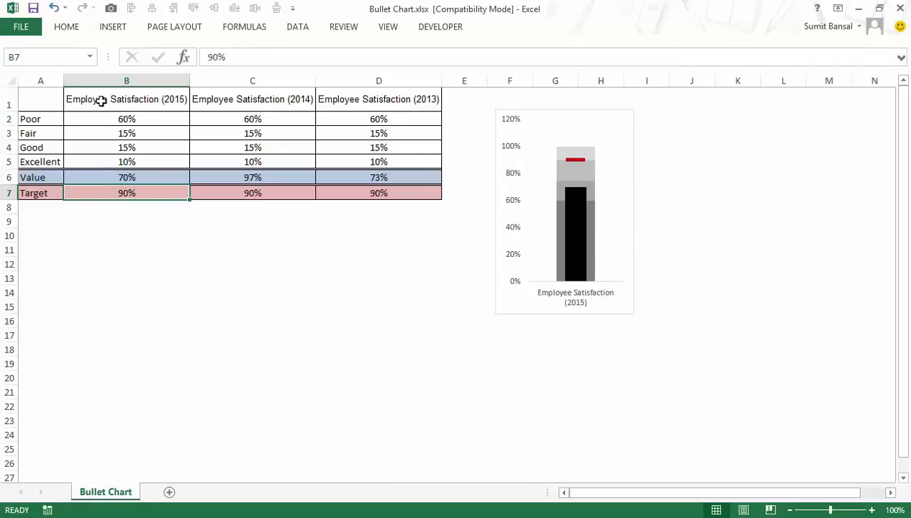
Step: Extend the chart's data range from column B through D to include 2014 and 2013
left_click(152, 101)
left_click(232, 96)
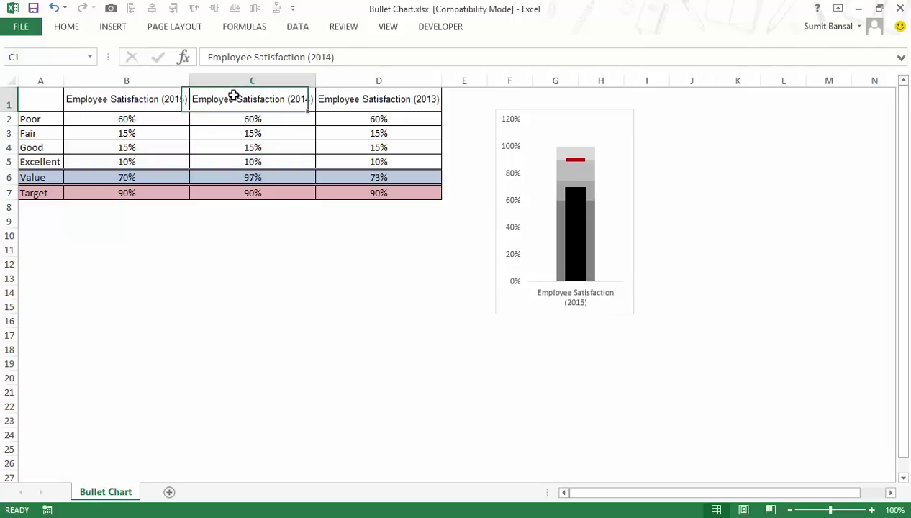
left_click(369, 99)
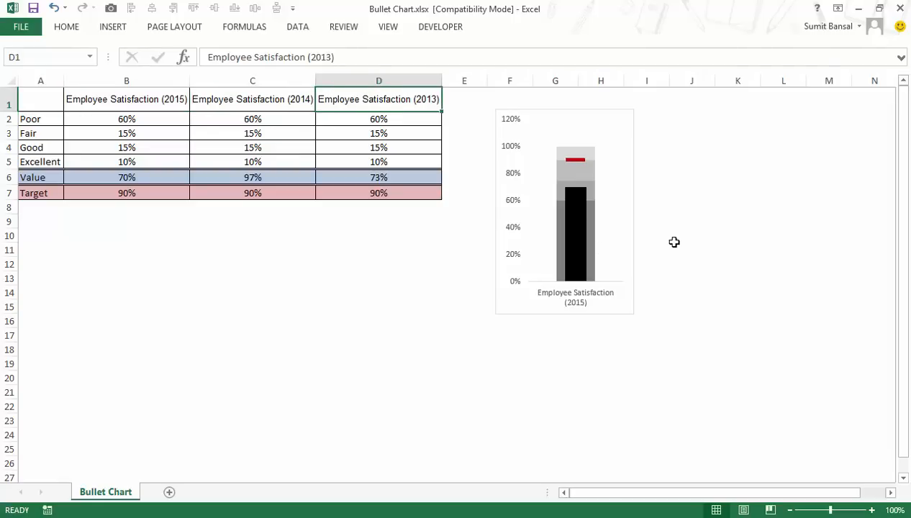
left_click(619, 215)
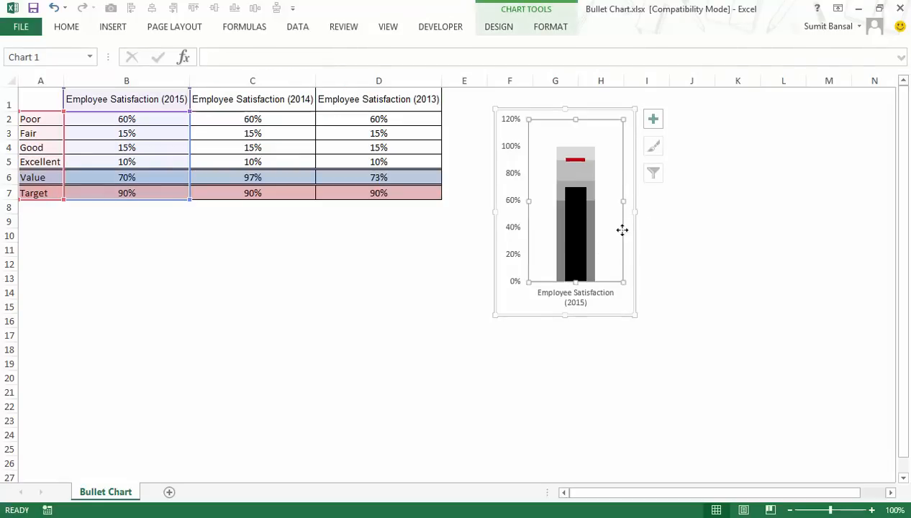
left_click_drag(189, 198, 409, 200)
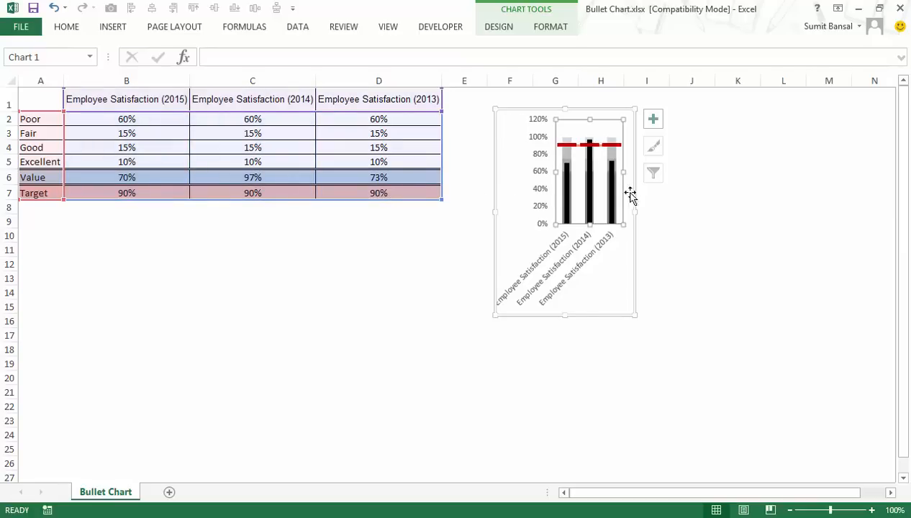
key("Escape")
Step: Widen the chart and shift it slightly left and down
left_click_drag(638, 213, 821, 213)
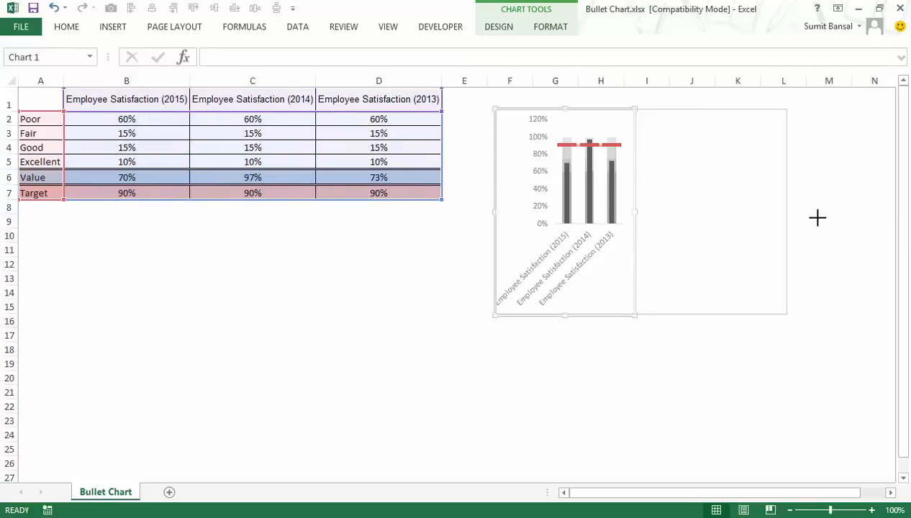
left_click_drag(650, 109, 619, 127)
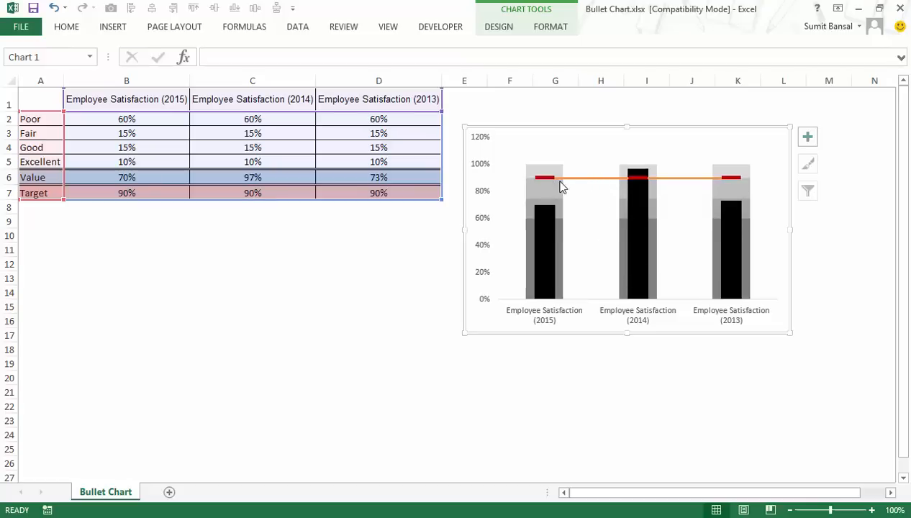
Step: Reach Format Data Point for the Target series after a few false starts in its context menu
left_click(601, 181)
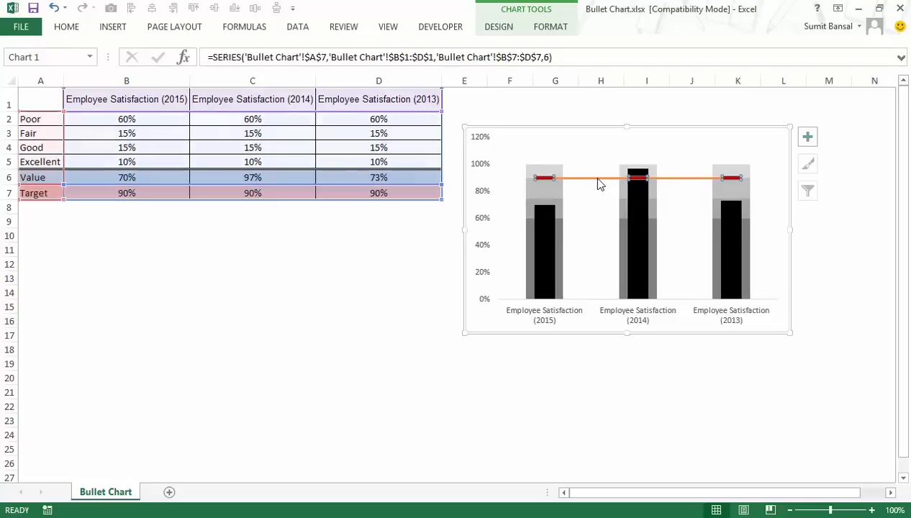
right_click(602, 182)
key("Escape")
right_click(593, 185)
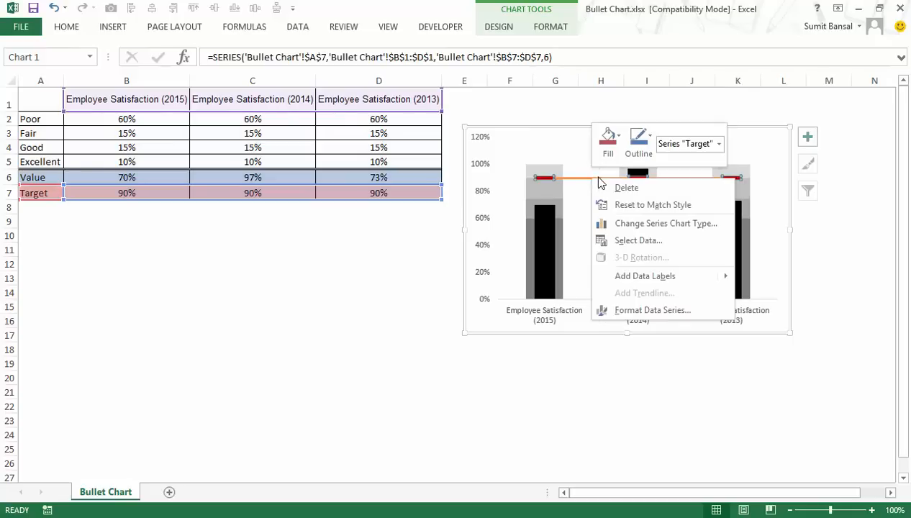
left_click(612, 153)
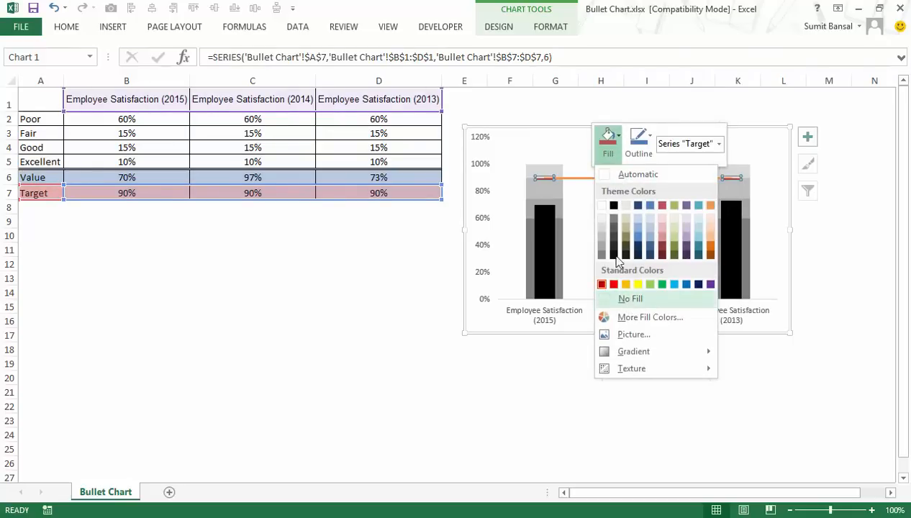
left_click(578, 184)
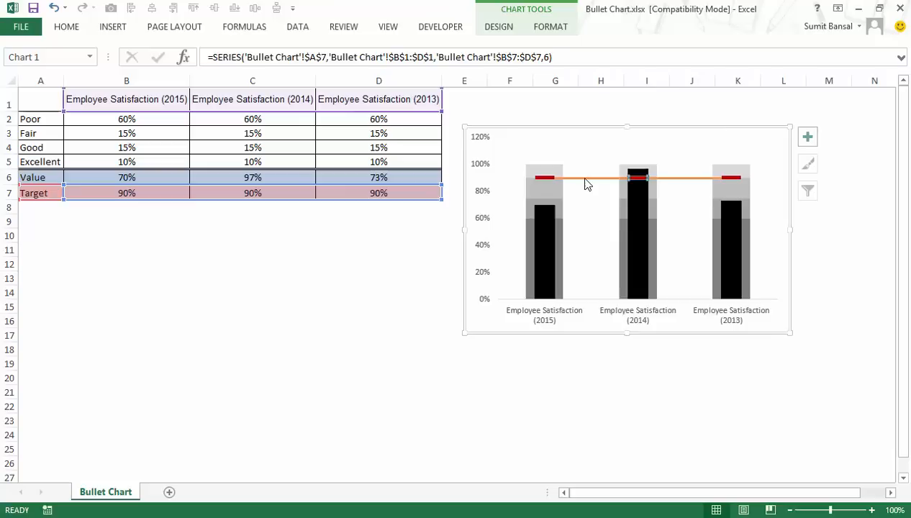
right_click(586, 184)
left_click(588, 243)
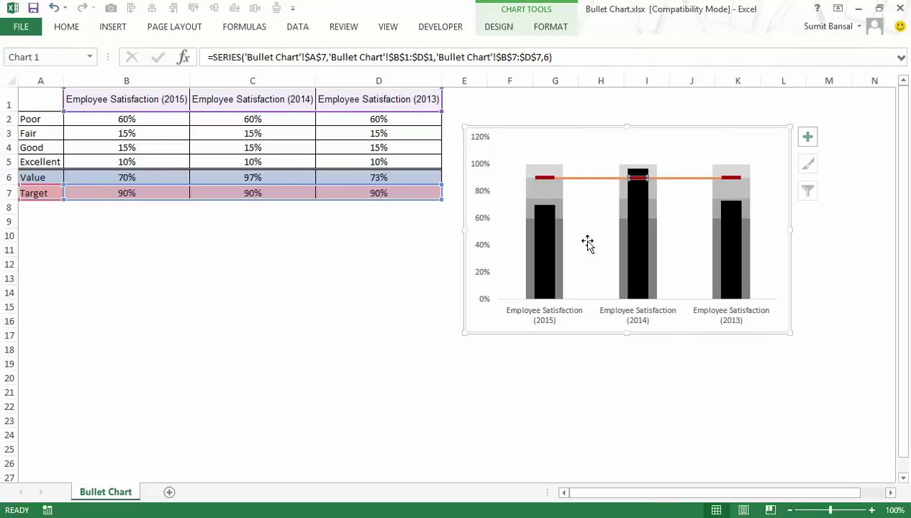
right_click(590, 184)
left_click(657, 311)
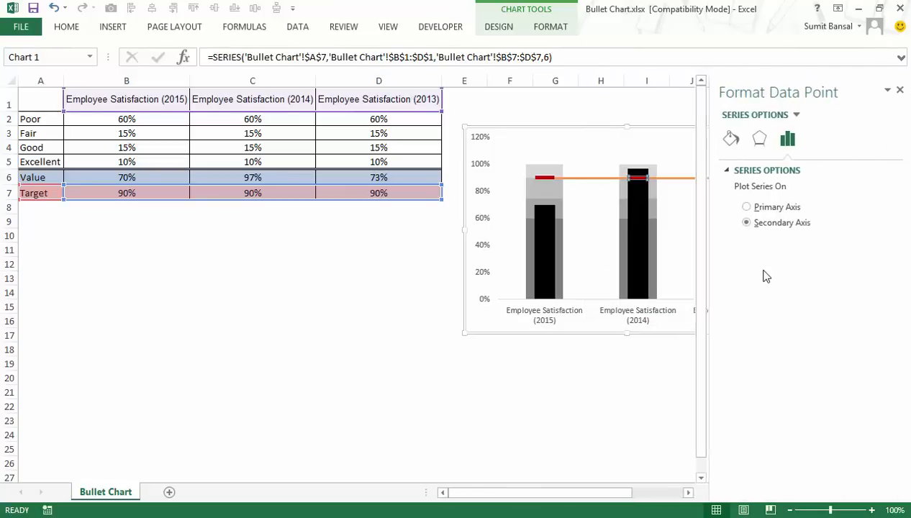
Step: Set Line to No line for the target points under Fill & Line, removing the orange connector
left_click(730, 138)
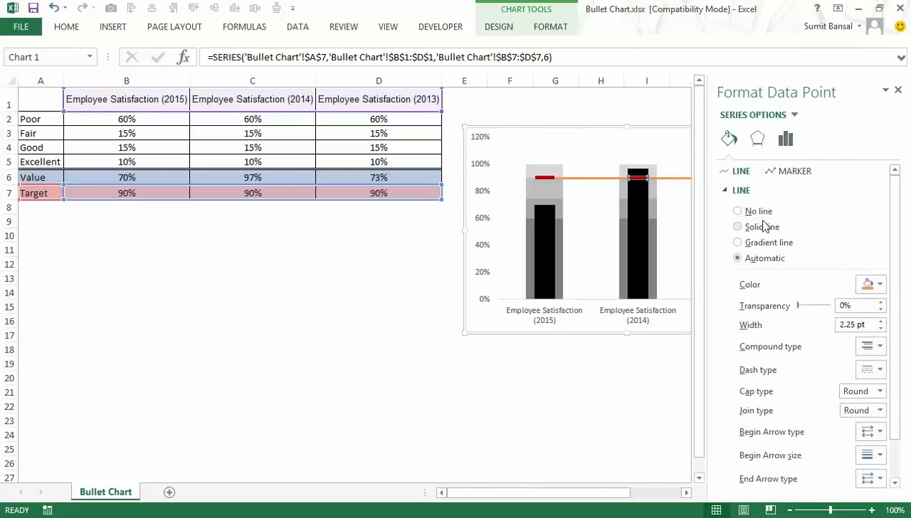
left_click(738, 211)
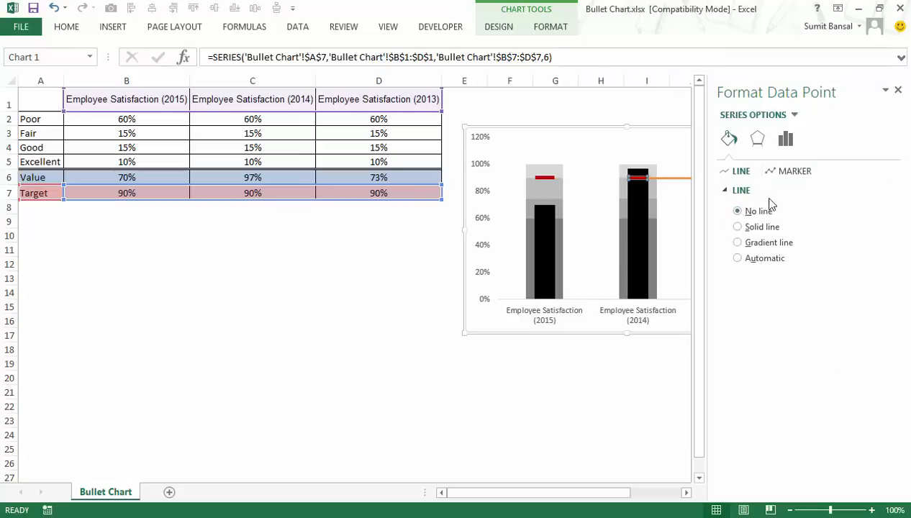
left_click(688, 182)
left_click(738, 211)
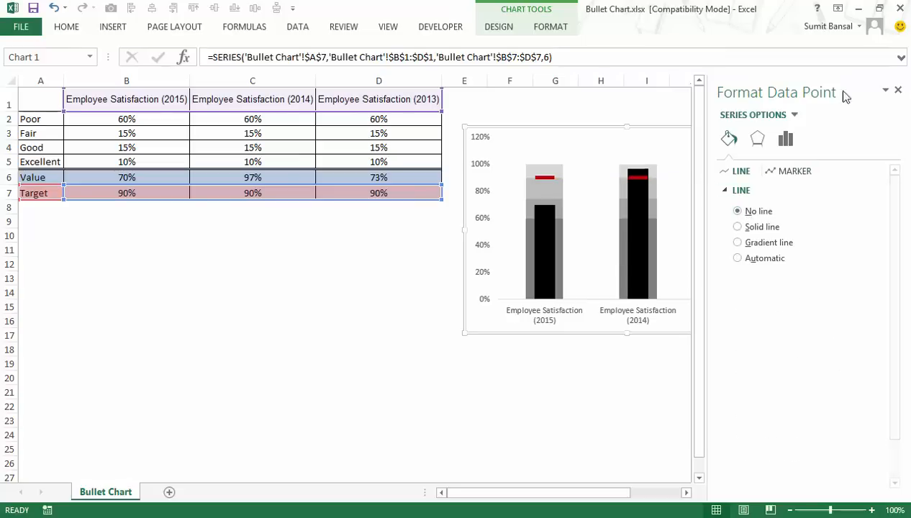
left_click(898, 90)
left_click(686, 391)
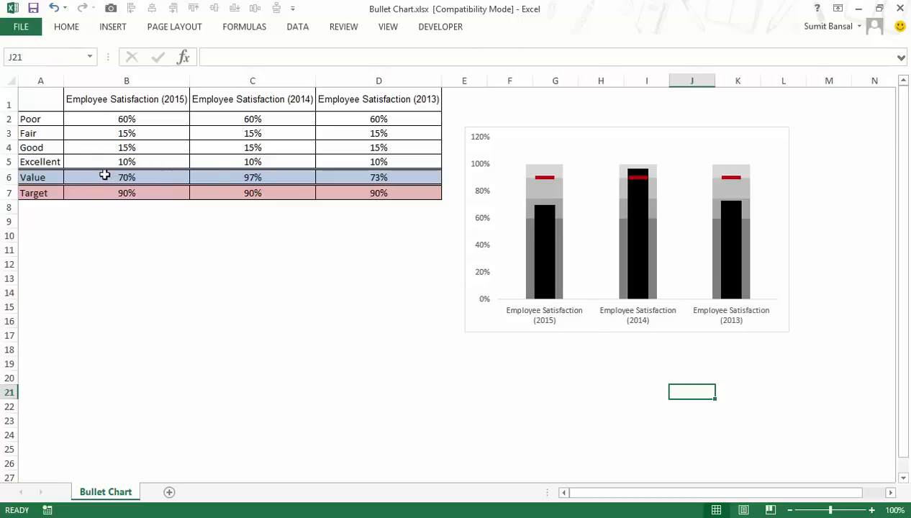
left_click_drag(96, 122, 379, 118)
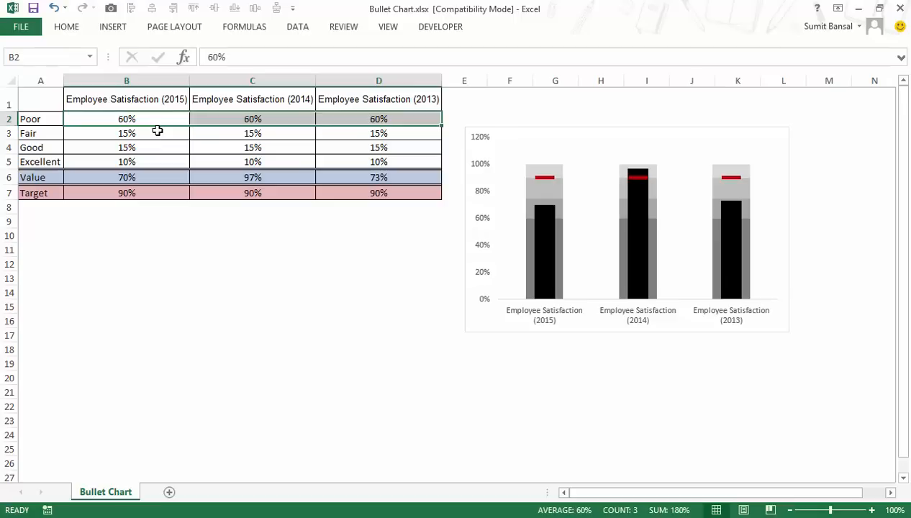
left_click_drag(127, 133, 379, 133)
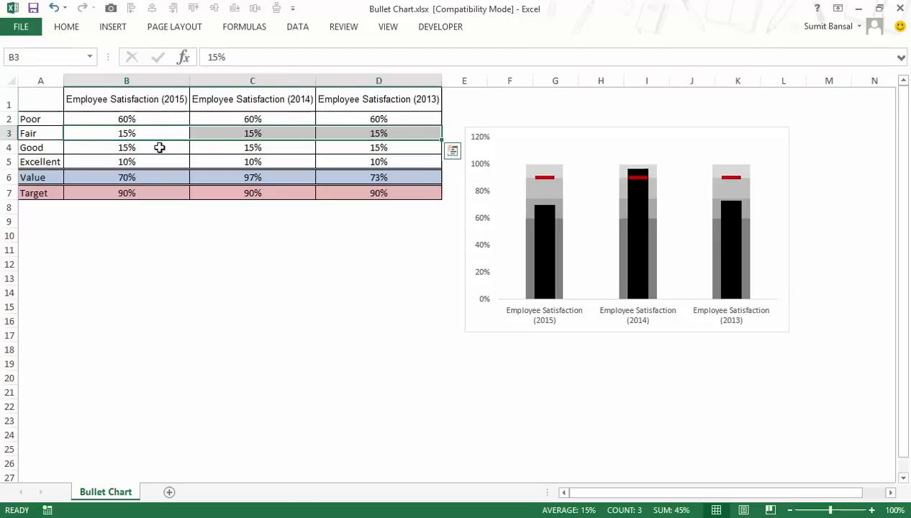
left_click_drag(127, 148, 379, 147)
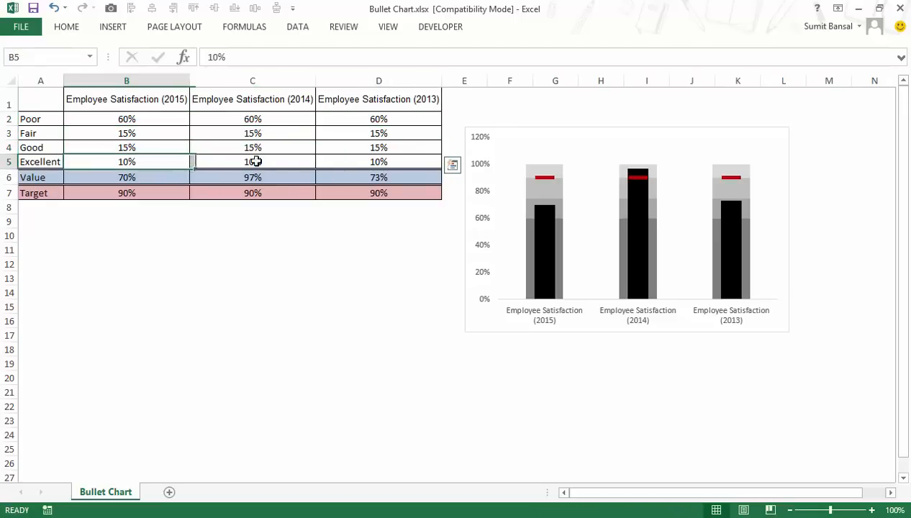
left_click_drag(127, 162, 379, 162)
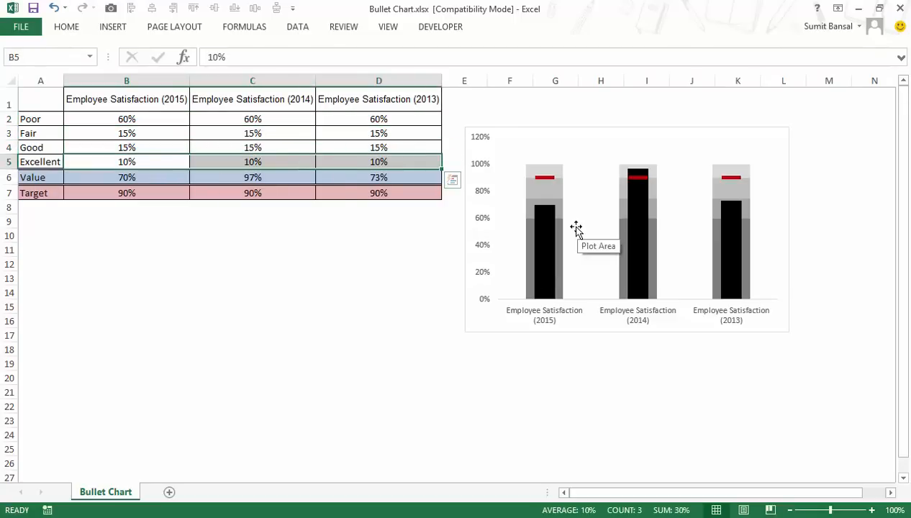
left_click(252, 147)
type("10%")
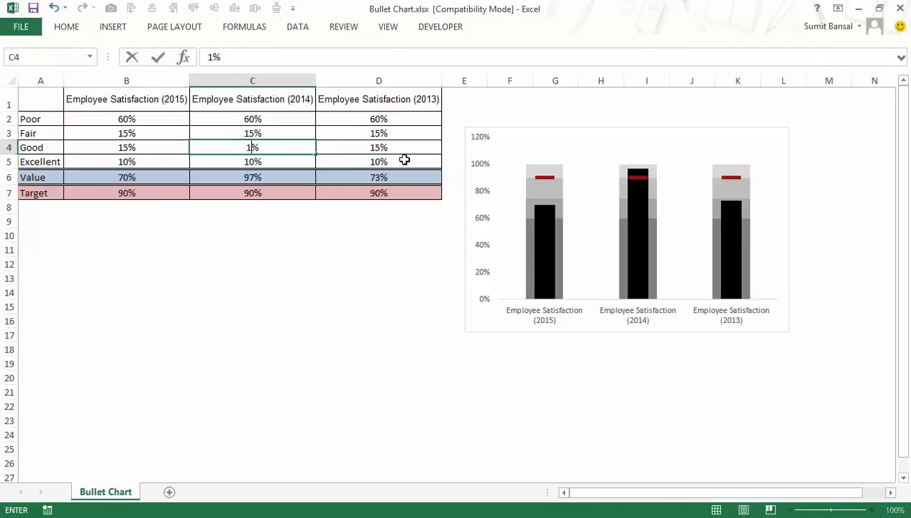
key("shift+Return")
type("20%")
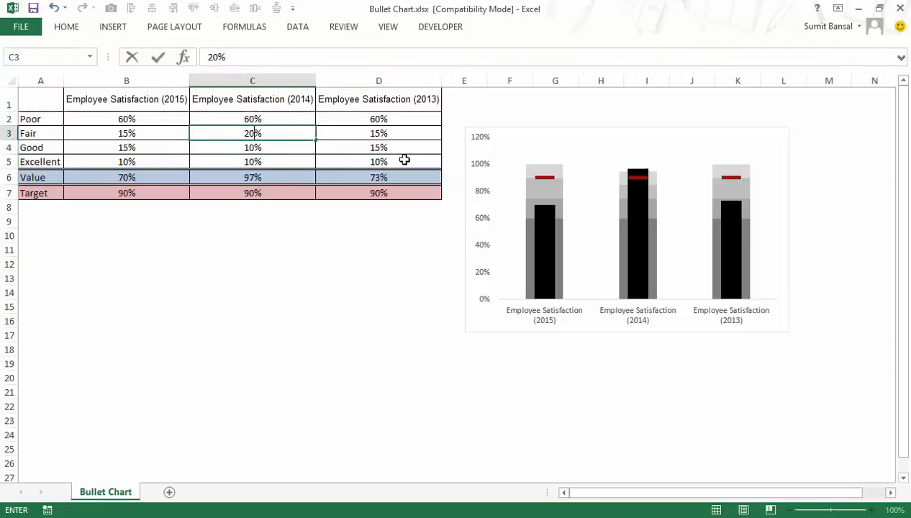
key("shift+Return")
key("shift+Return")
key("Return")
key("shift+Down")
key("shift+Down")
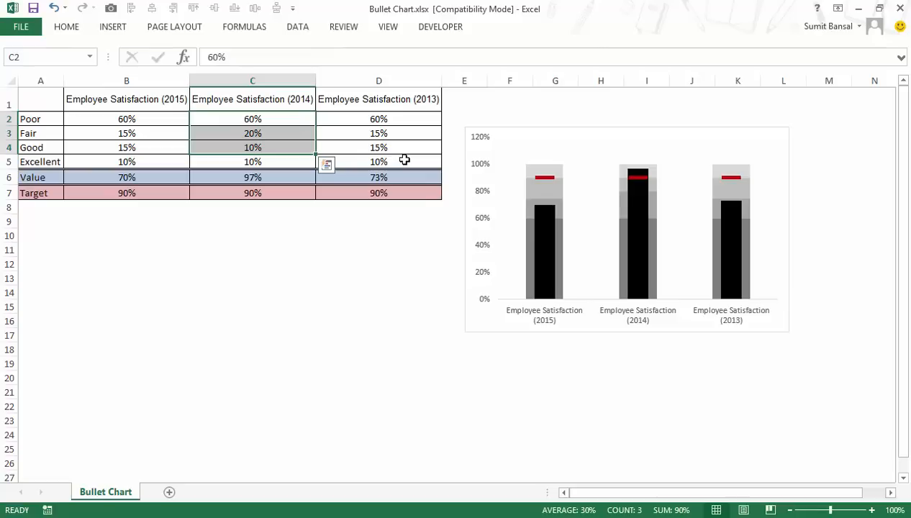
left_click(379, 321)
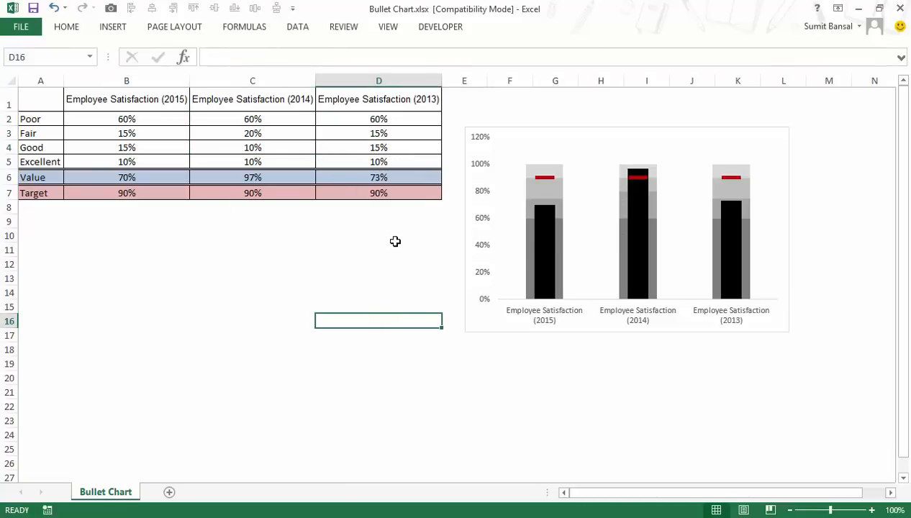
key("ctrl+z")
key("ctrl+z")
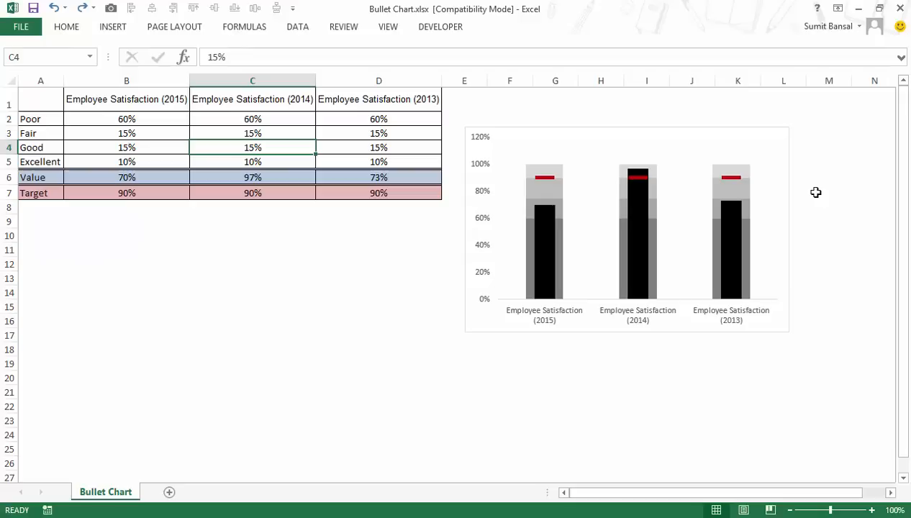
Step: Set the Poor band series Gap Width to 0% so the grey bands form a continuous background
left_click(561, 242)
right_click(562, 241)
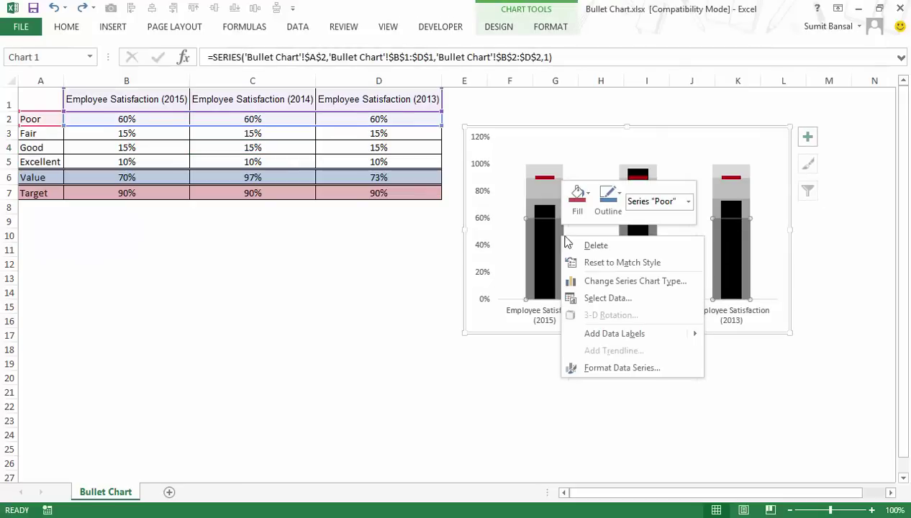
left_click(619, 369)
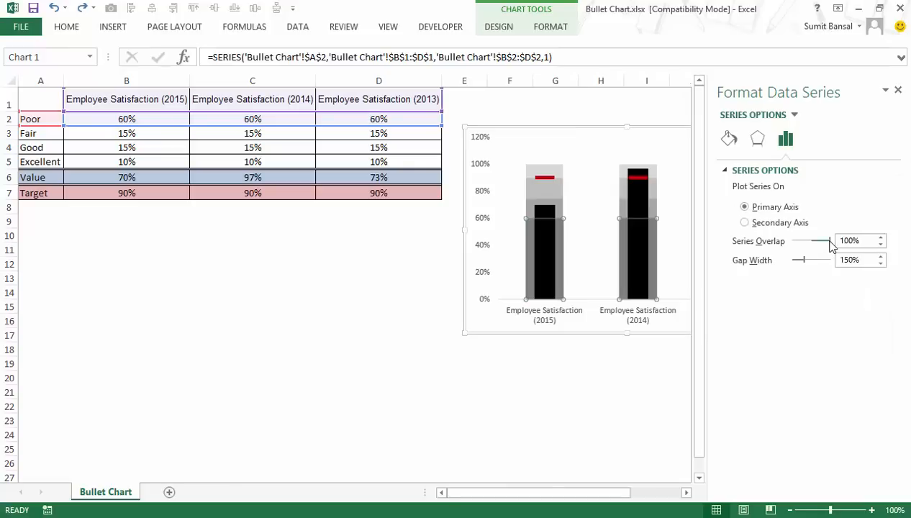
left_click_drag(805, 261, 799, 261)
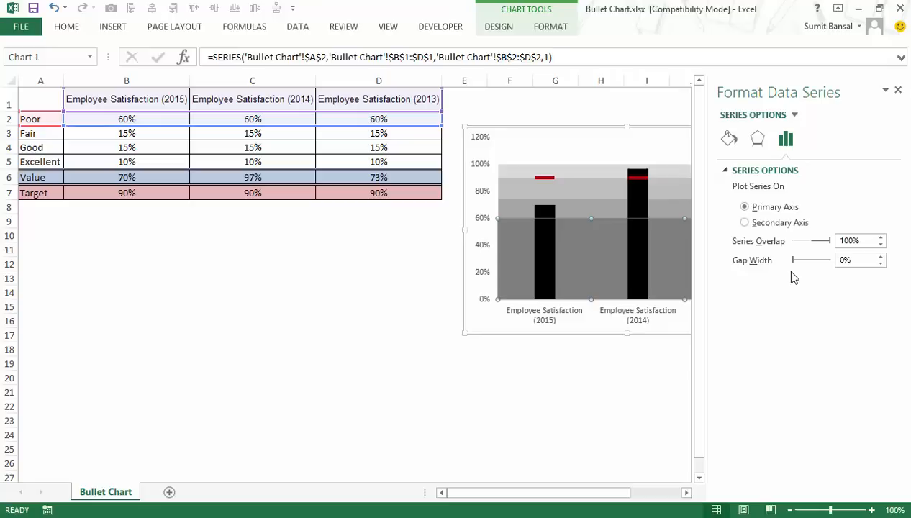
left_click(898, 90)
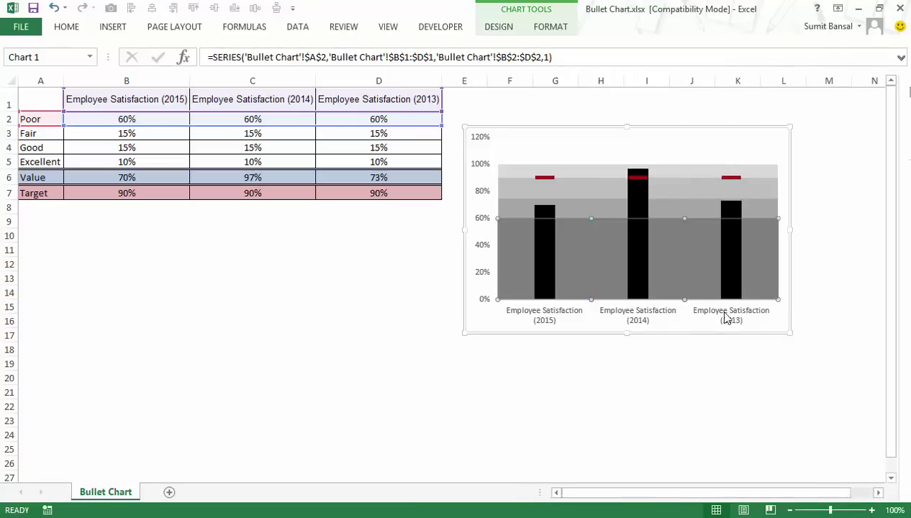
left_click(509, 374)
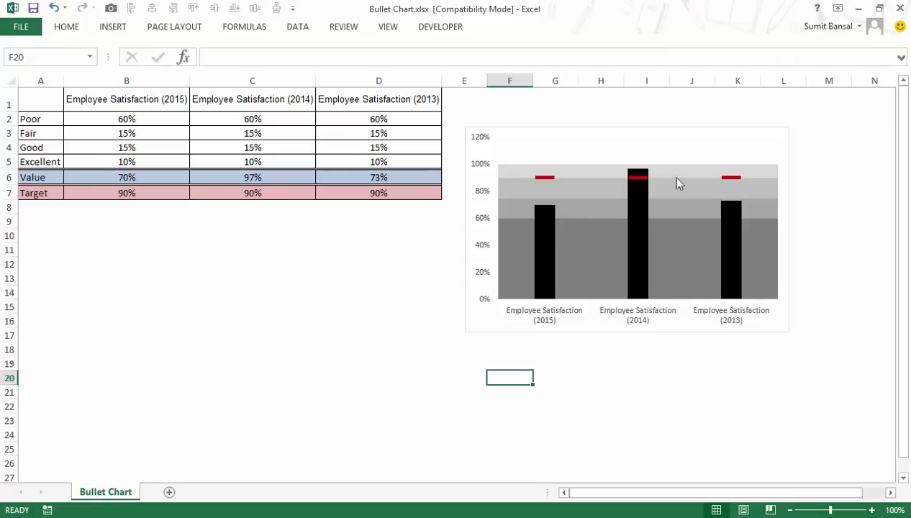
Step: Undo the gap-width change on the Poor series, restoring separate grey columns per year
left_click(601, 227)
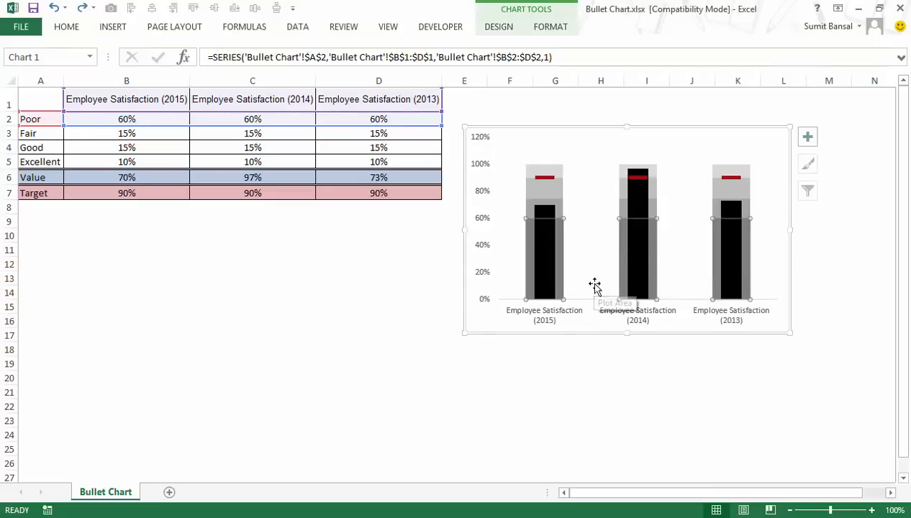
left_click(412, 330)
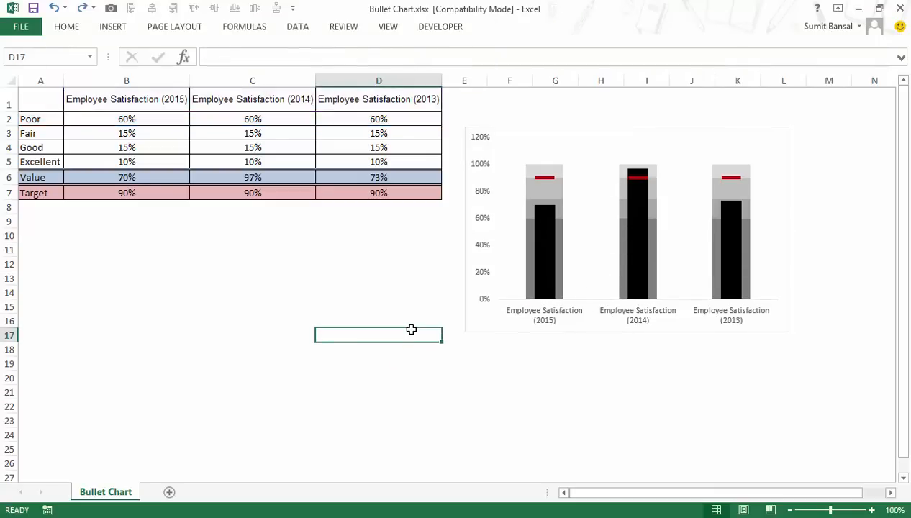